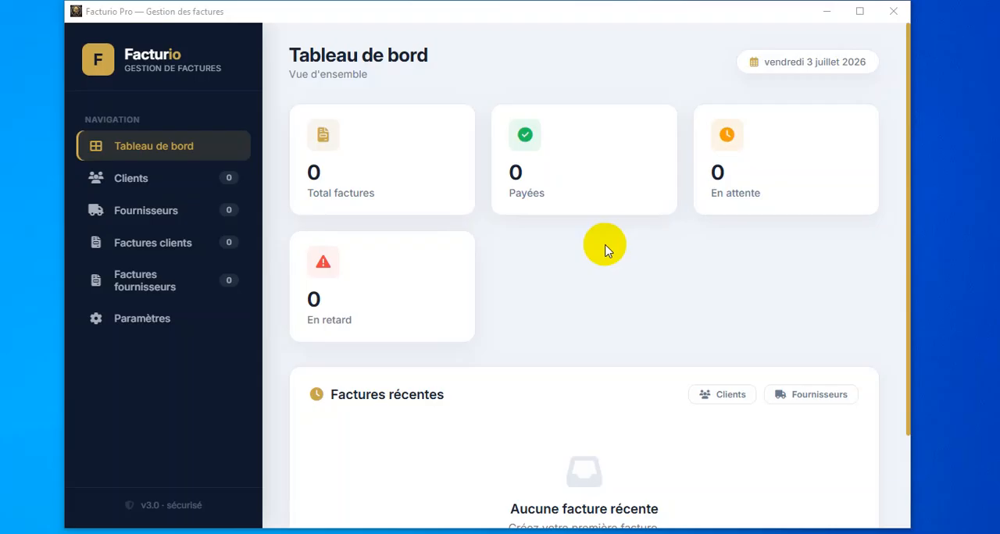
- Look through the Clients, Fournisseurs, Factures clients, Factures fournisseurs and Paramètres sections
{"action": "left_click", "coordinate": [632, 262]}
{"action": "left_click_drag", "start_coordinate": [435, 14], "coordinate": [441, 14]}
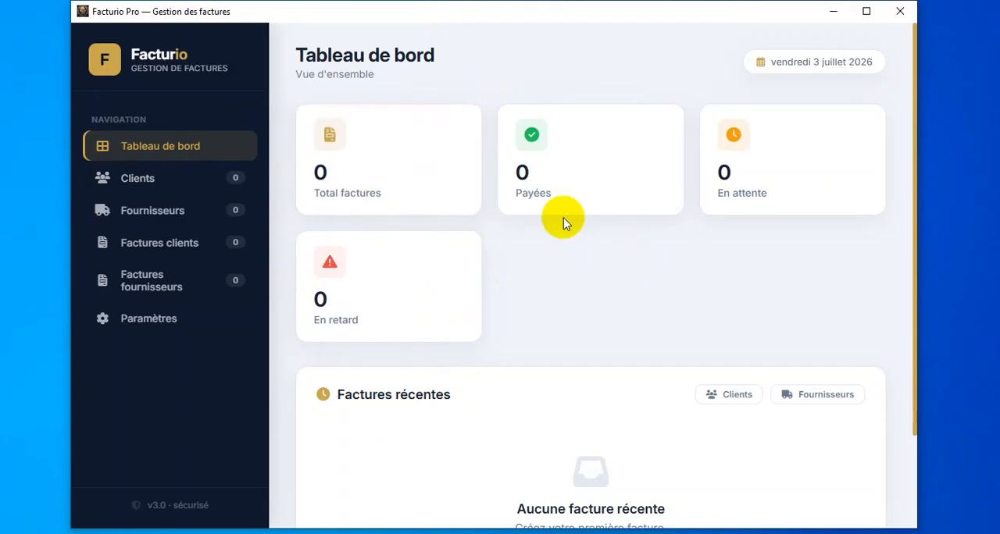
{"action": "left_click", "coordinate": [211, 213]}
{"action": "left_click", "coordinate": [185, 180]}
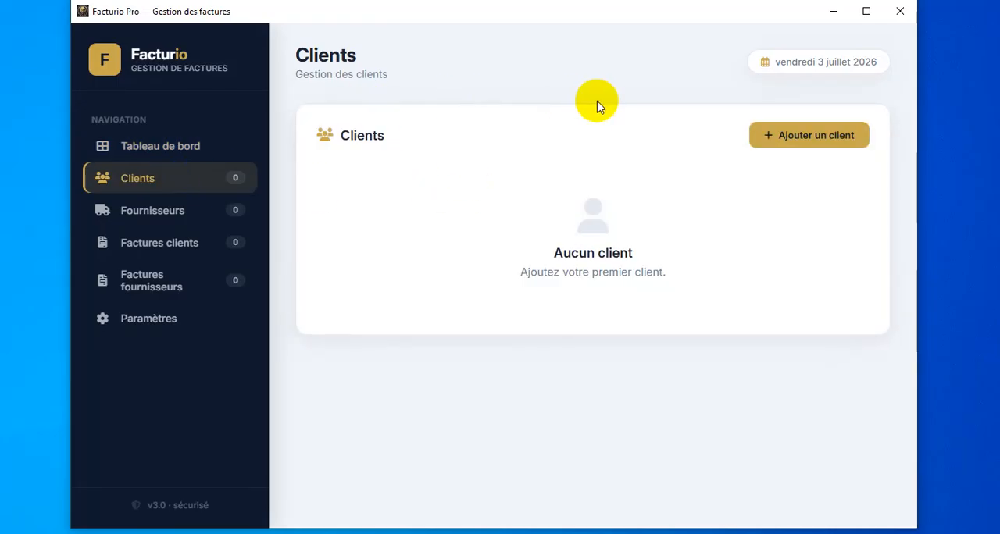
{"action": "left_click", "coordinate": [181, 211]}
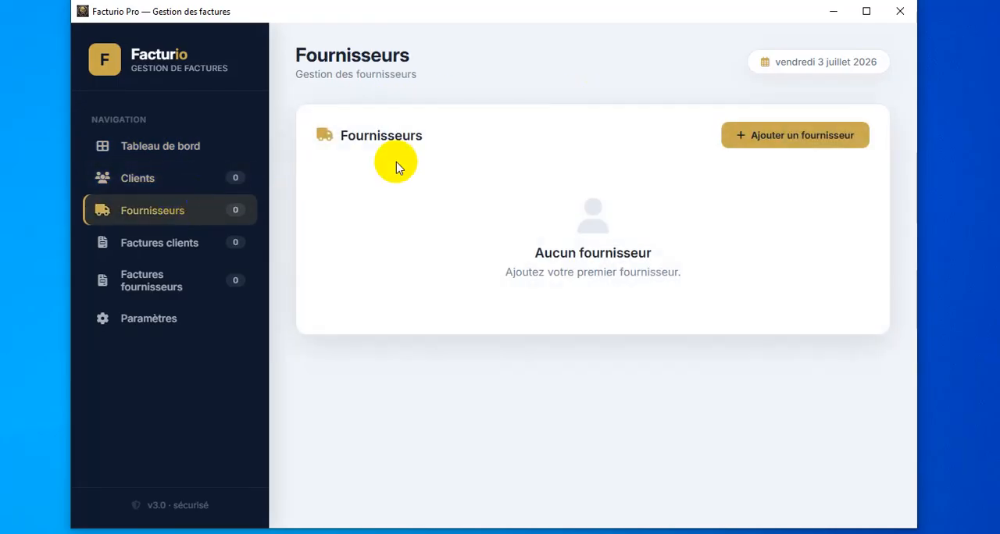
{"action": "left_click", "coordinate": [163, 244]}
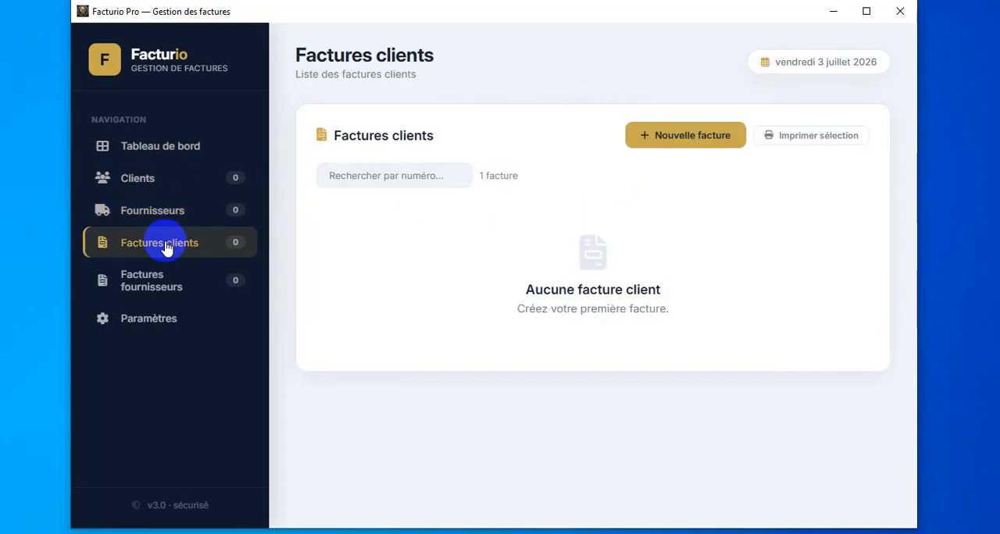
{"action": "left_click", "coordinate": [171, 289]}
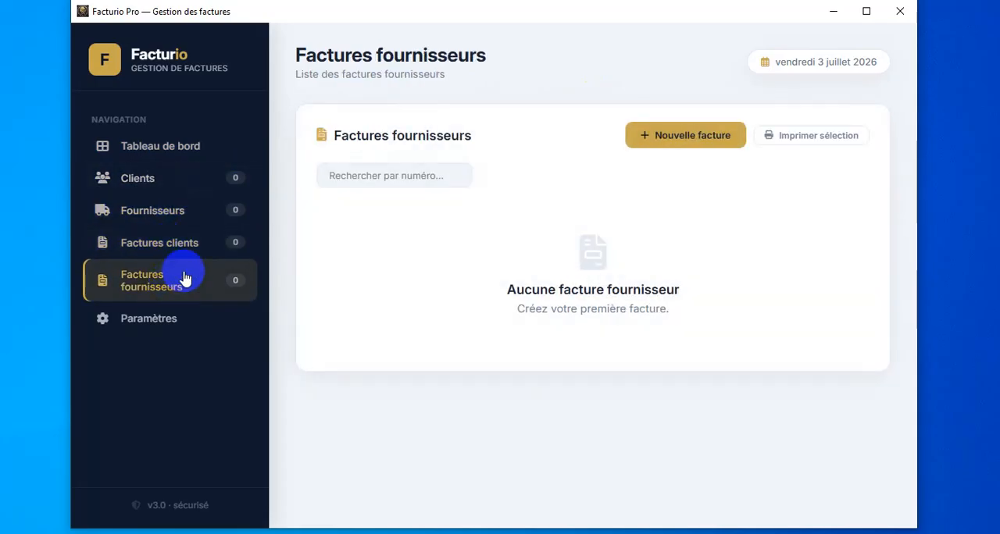
{"action": "left_click", "coordinate": [165, 324]}
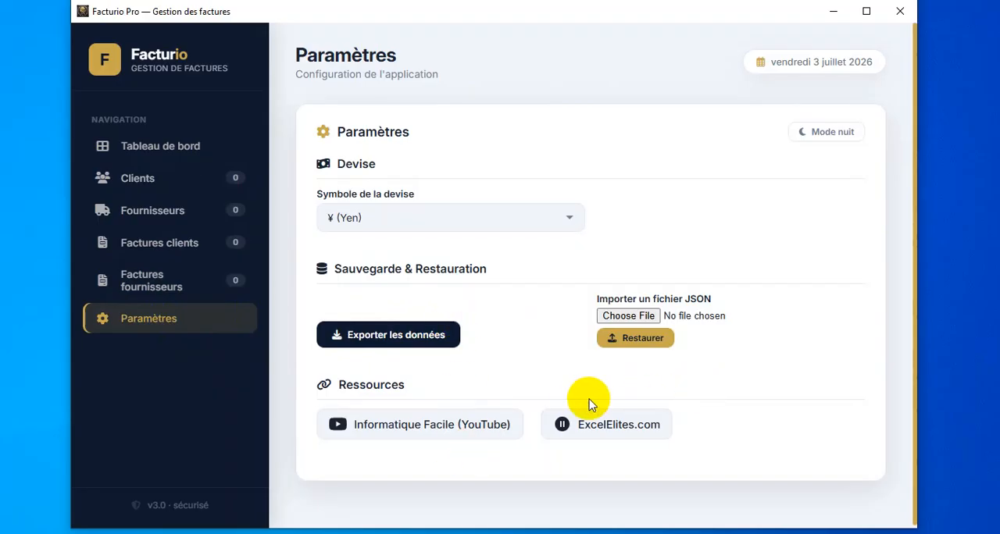
- Try night mode for the interface and return to day mode
{"action": "left_click", "coordinate": [653, 355]}
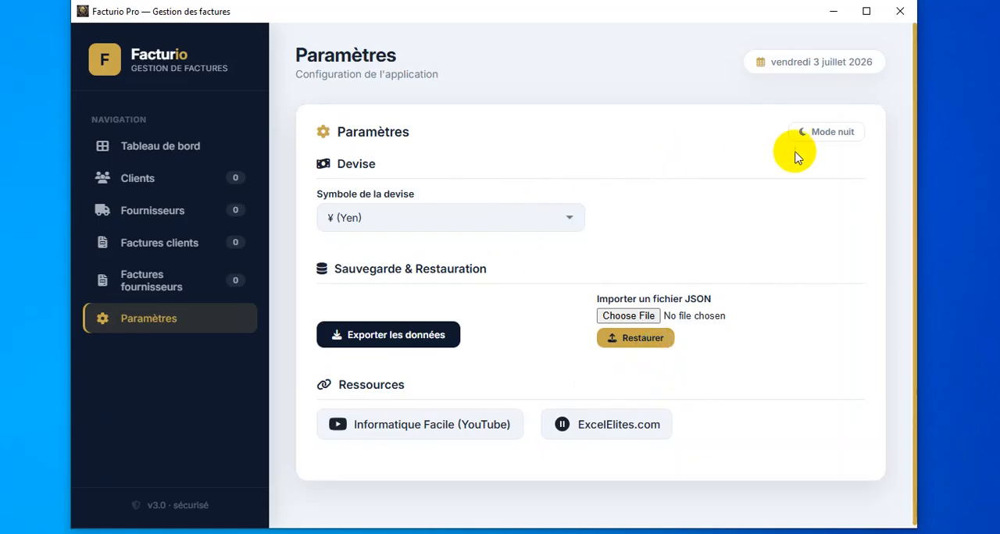
{"action": "left_click", "coordinate": [835, 137]}
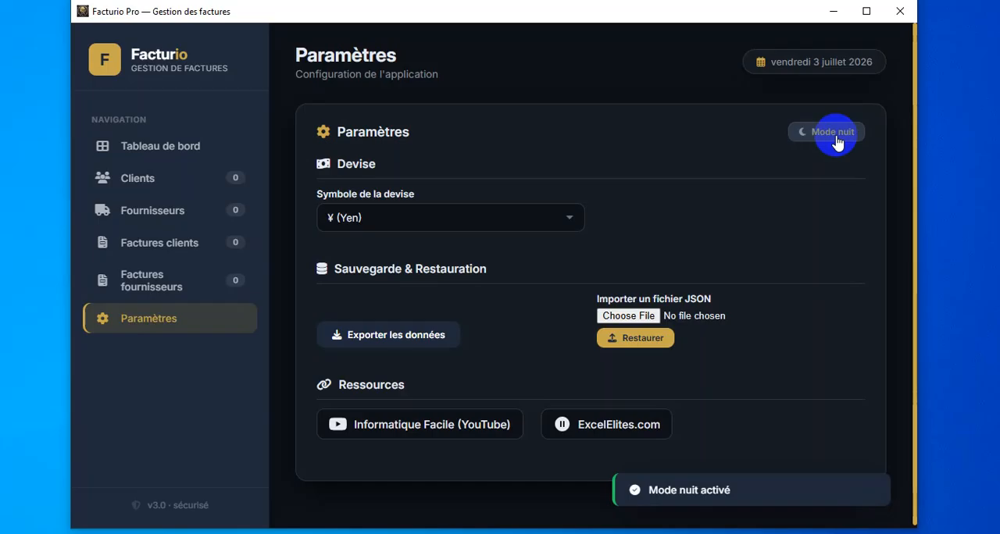
{"action": "left_click", "coordinate": [834, 139]}
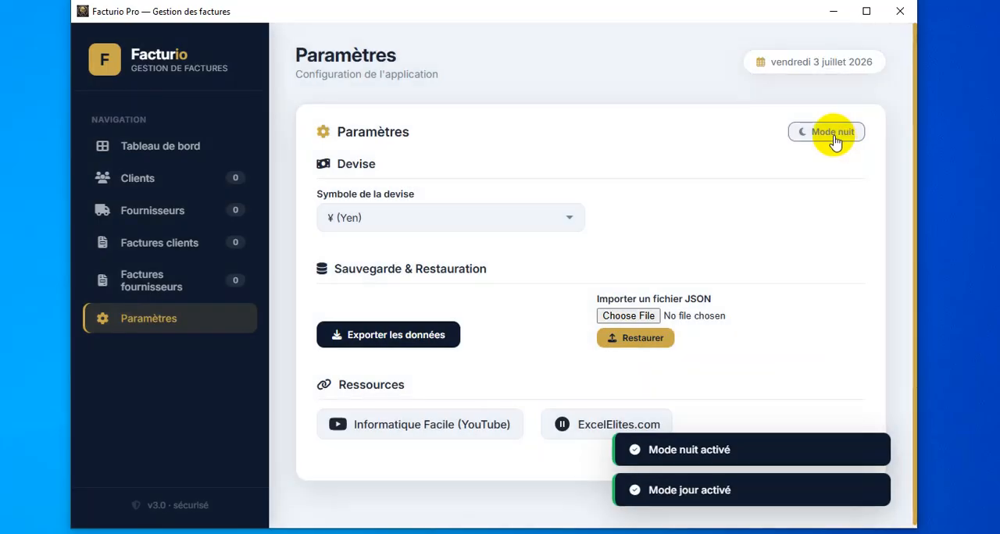
- Set the currency symbol to Personnalisé with the custom value DZ and apply it
{"action": "left_click", "coordinate": [484, 219]}
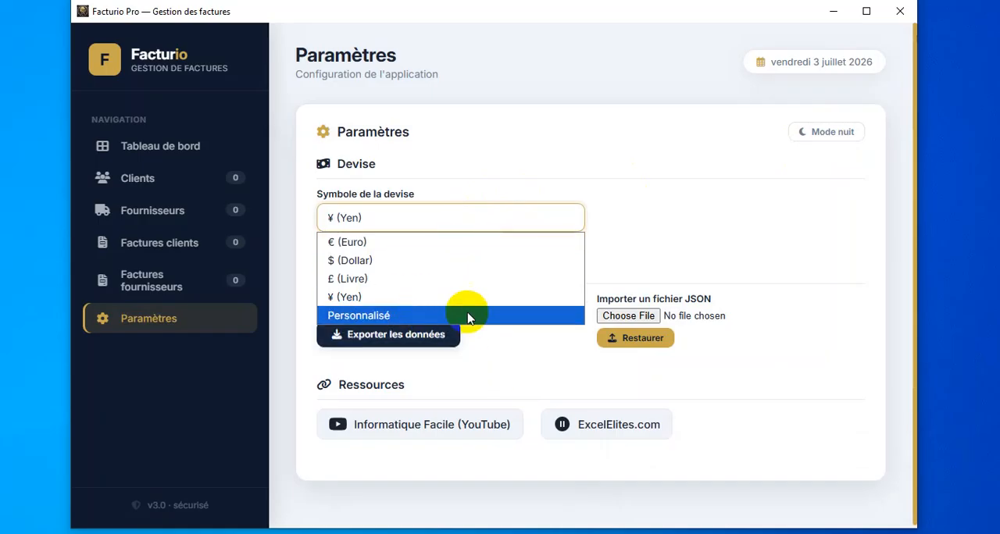
{"action": "left_click", "coordinate": [422, 316]}
{"action": "left_click", "coordinate": [743, 220]}
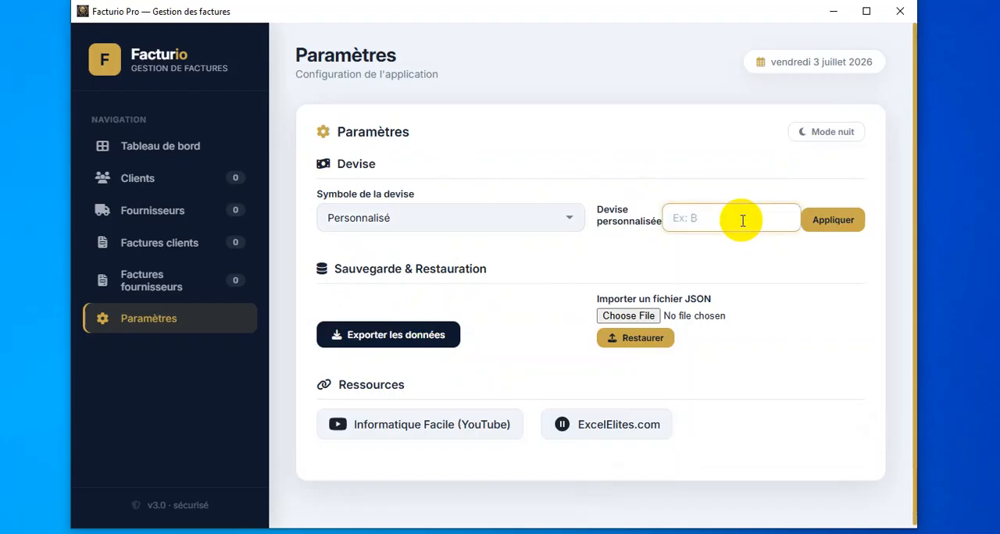
{"action": "type", "text": "DZ"}
{"action": "left_click", "coordinate": [830, 219]}
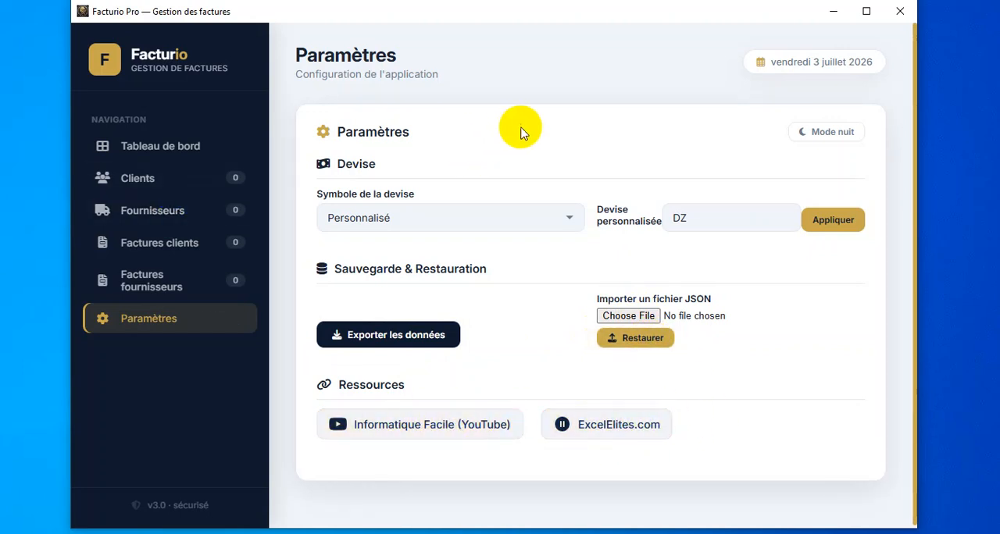
- Start a new client record in the Clients section and enter the client's name
{"action": "left_click", "coordinate": [181, 152]}
{"action": "left_click", "coordinate": [195, 185]}
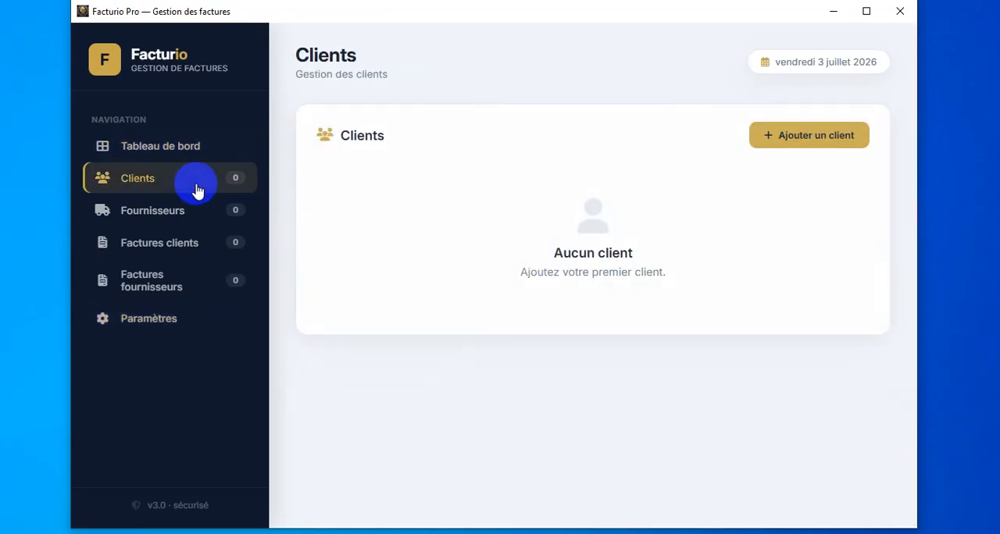
{"action": "left_click", "coordinate": [796, 141]}
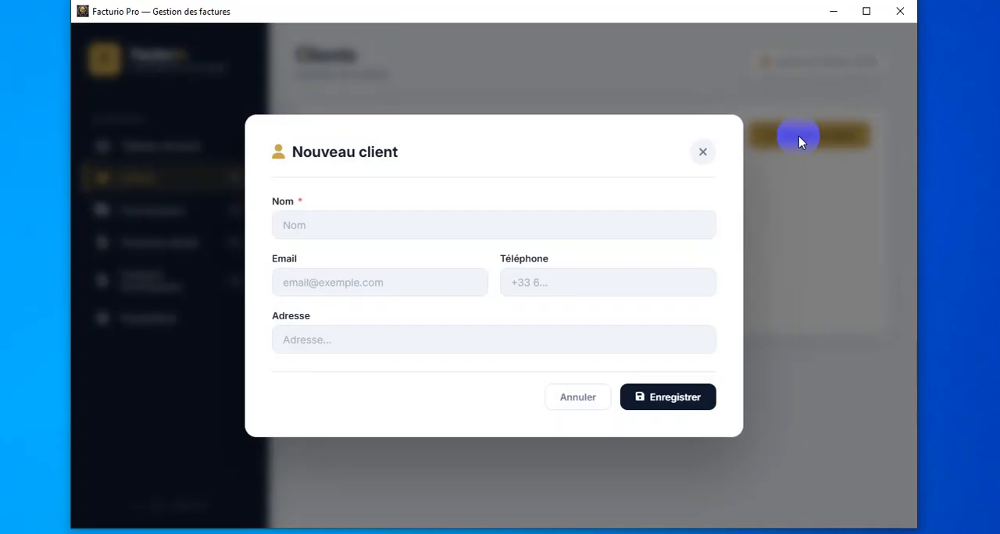
{"action": "left_click", "coordinate": [484, 226]}
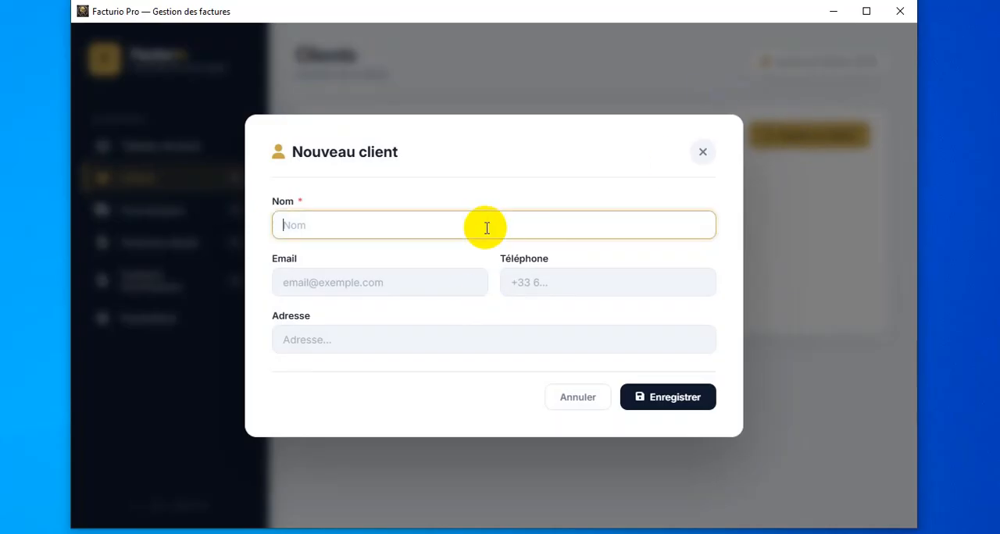
{"action": "type", "text": "eric"}
- Fill in the new client's e-mail address and telephone number
{"action": "key", "text": "Tab"}
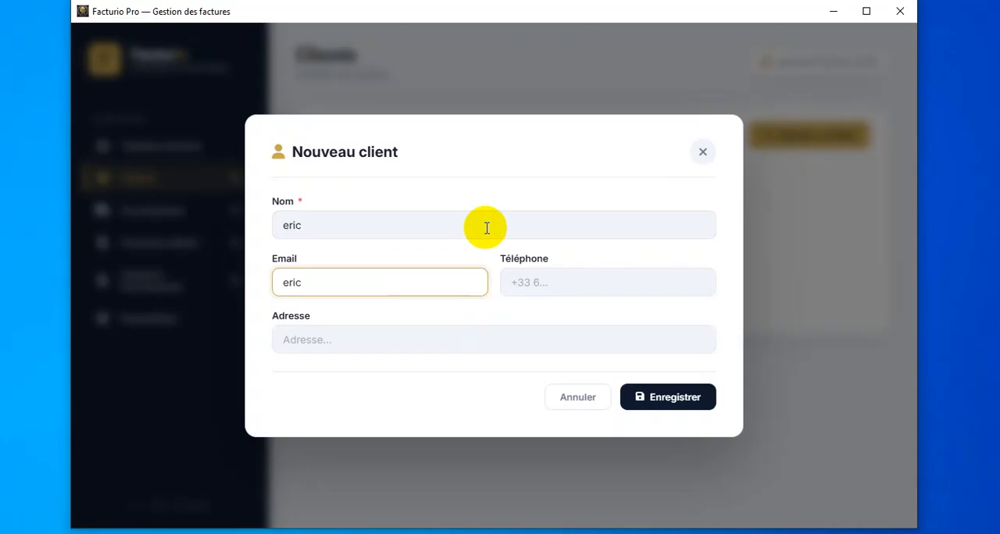
{"action": "key", "text": "Tab"}
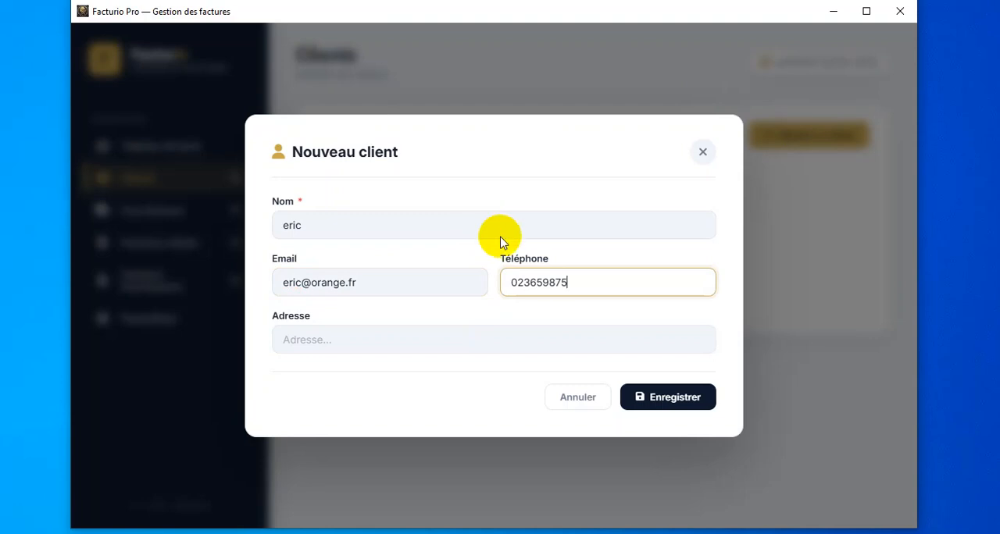
- Enter the new client's postal address and save the client record
{"action": "left_click", "coordinate": [506, 340]}
{"action": "type", "text": "r"}
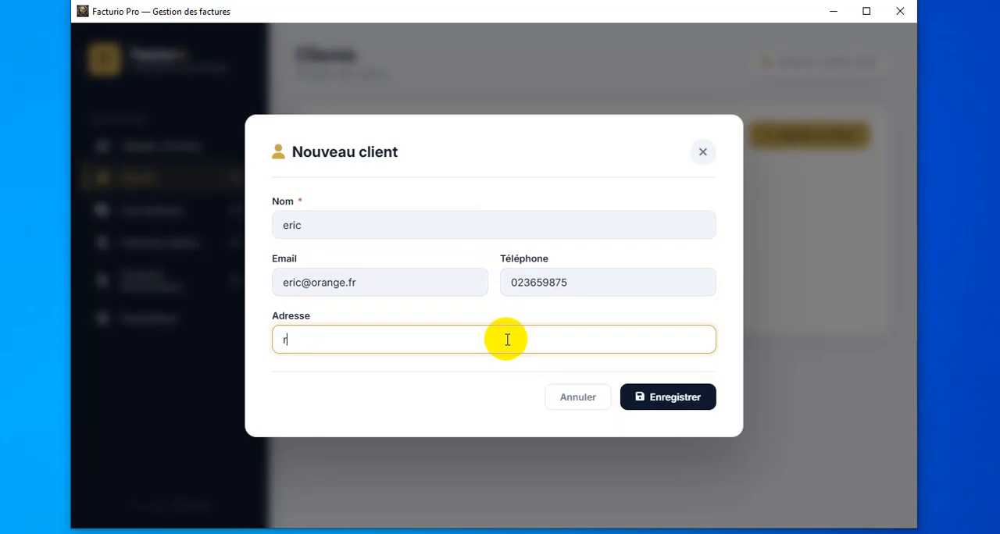
{"action": "type", "text": "ue de la paix"}
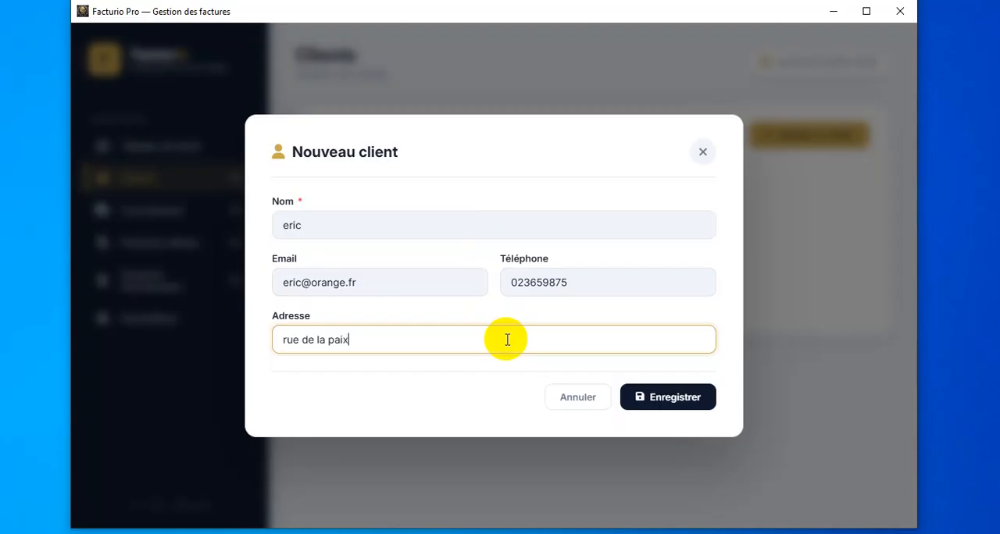
{"action": "left_click", "coordinate": [676, 400]}
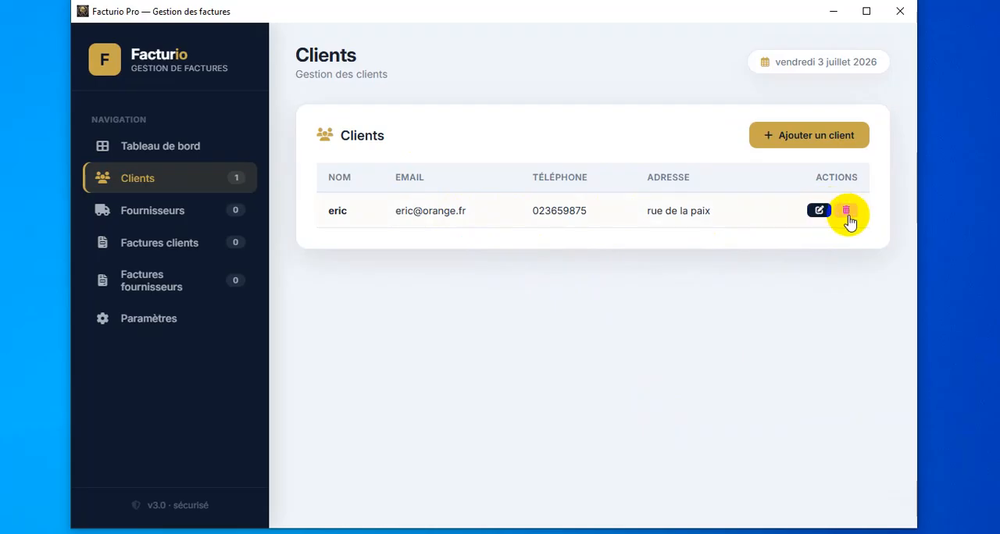
- View the saved client's details in the edit form and close it without changes
{"action": "left_click", "coordinate": [817, 212]}
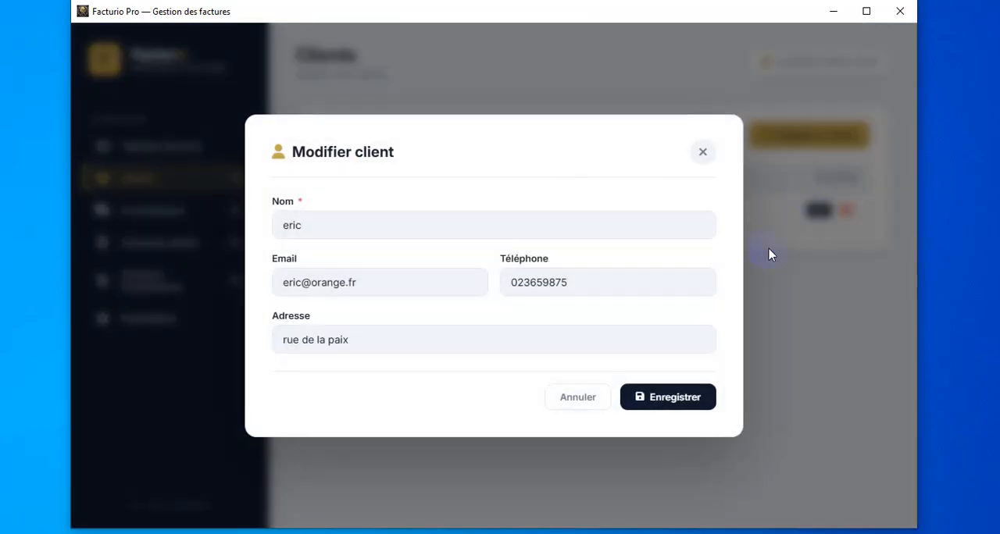
{"action": "left_click", "coordinate": [576, 396]}
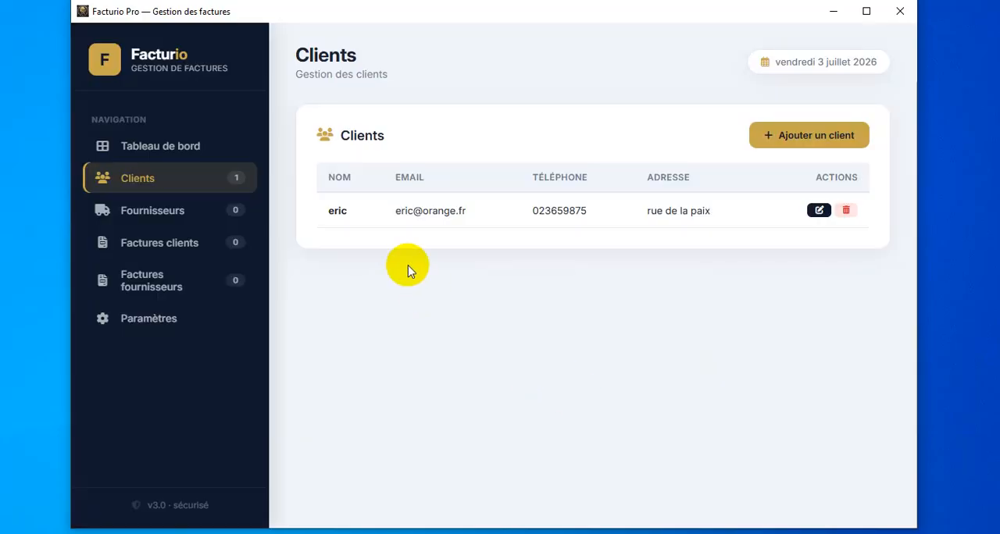
- Start a new supplier record in the Fournisseurs section and name it Bureau express
{"action": "left_click", "coordinate": [176, 211]}
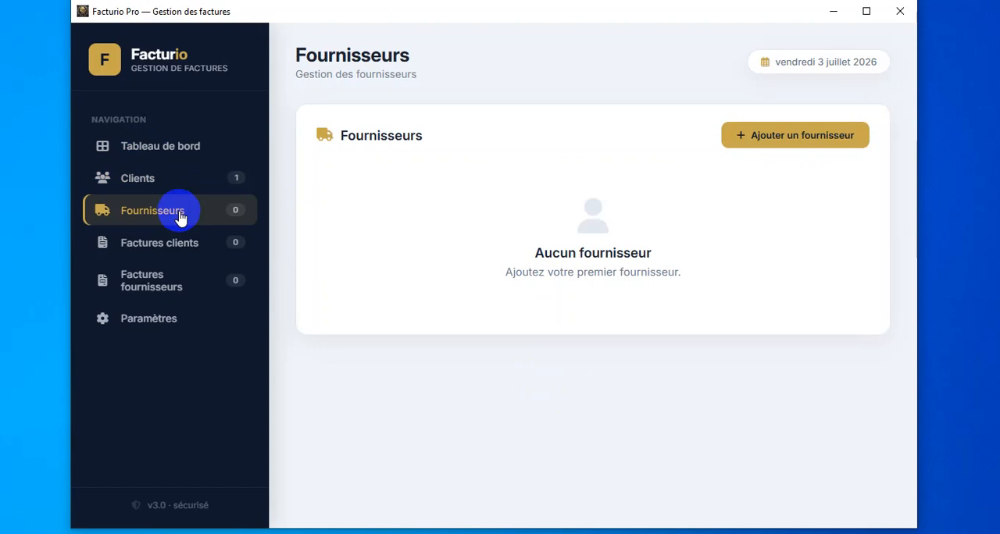
{"action": "left_click", "coordinate": [797, 141]}
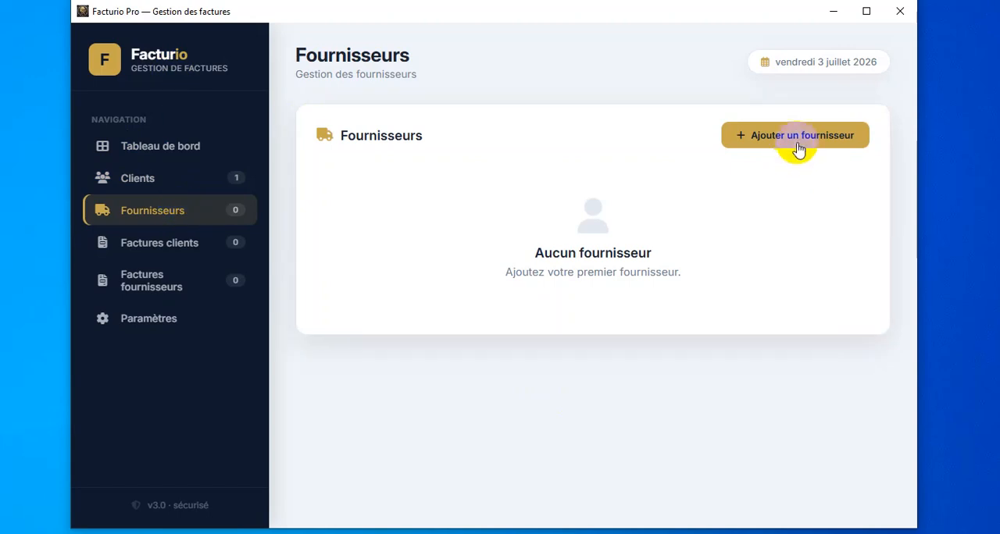
{"action": "left_click", "coordinate": [416, 226]}
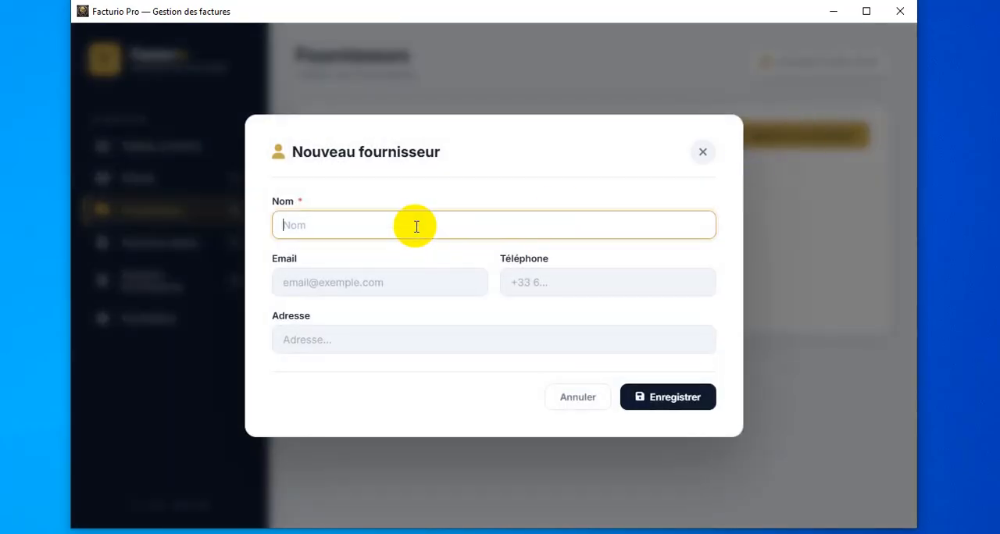
{"action": "type", "text": "Bureau express"}
- Fill in the supplier's contact e-mail address and telephone number
{"action": "left_click", "coordinate": [380, 278]}
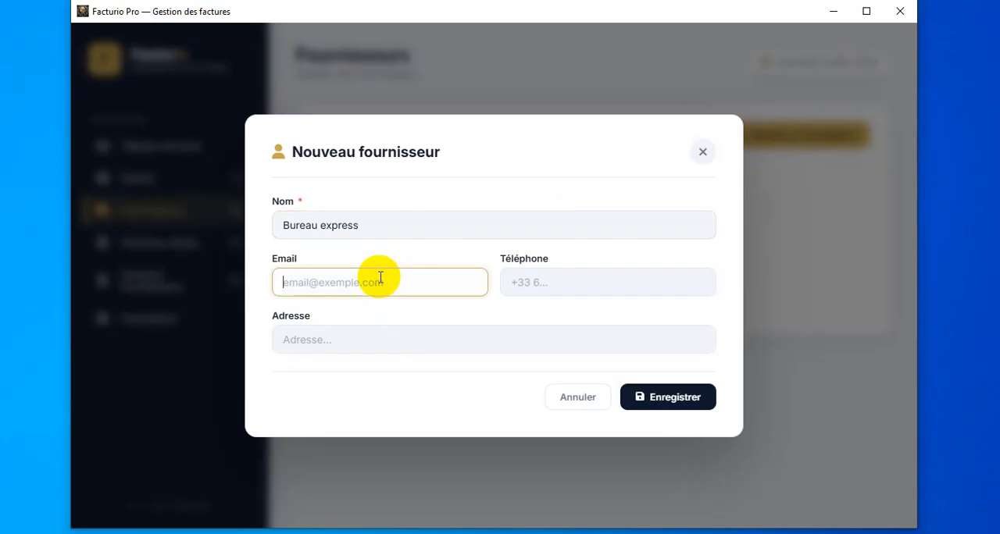
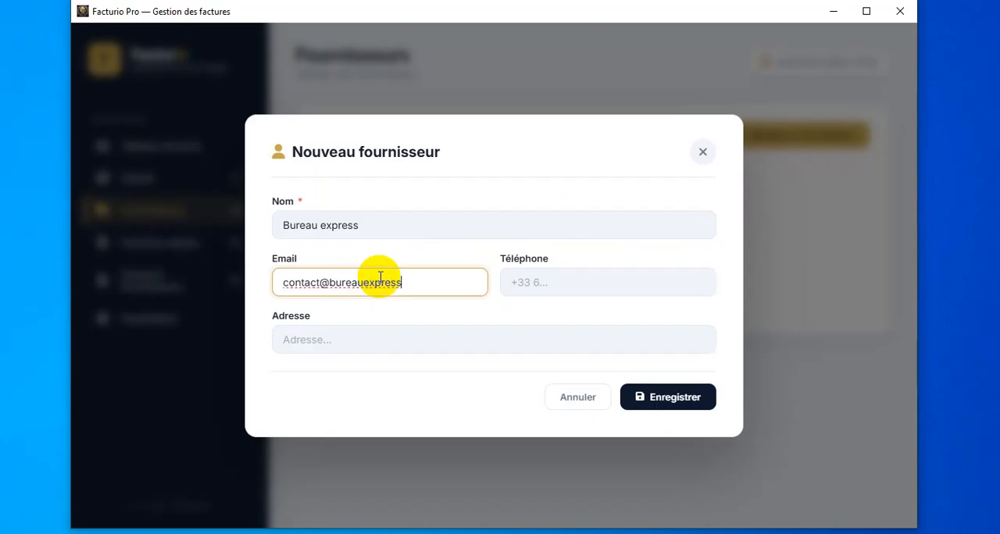
{"action": "left_click", "coordinate": [635, 287]}
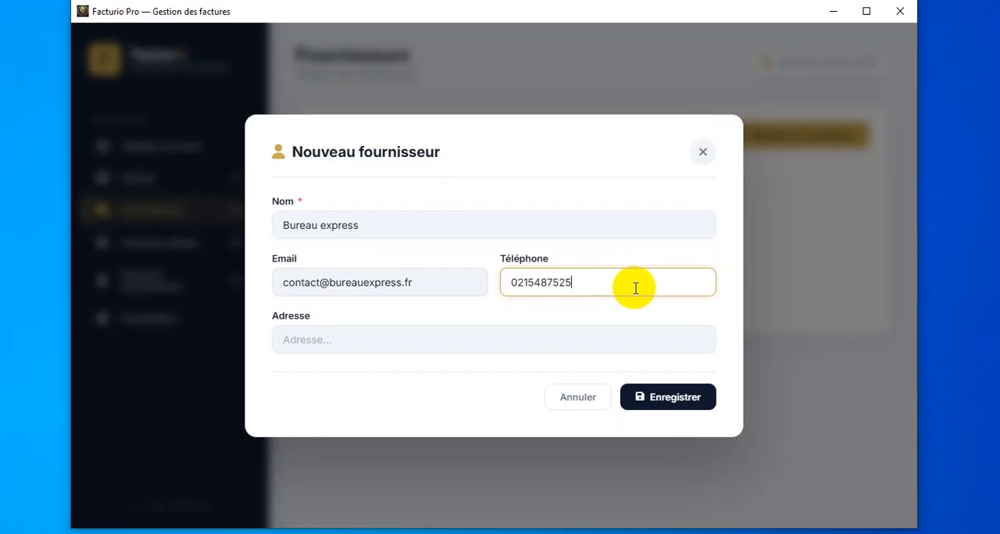
- Enter the supplier's postal address and save the supplier record
{"action": "left_click", "coordinate": [469, 342]}
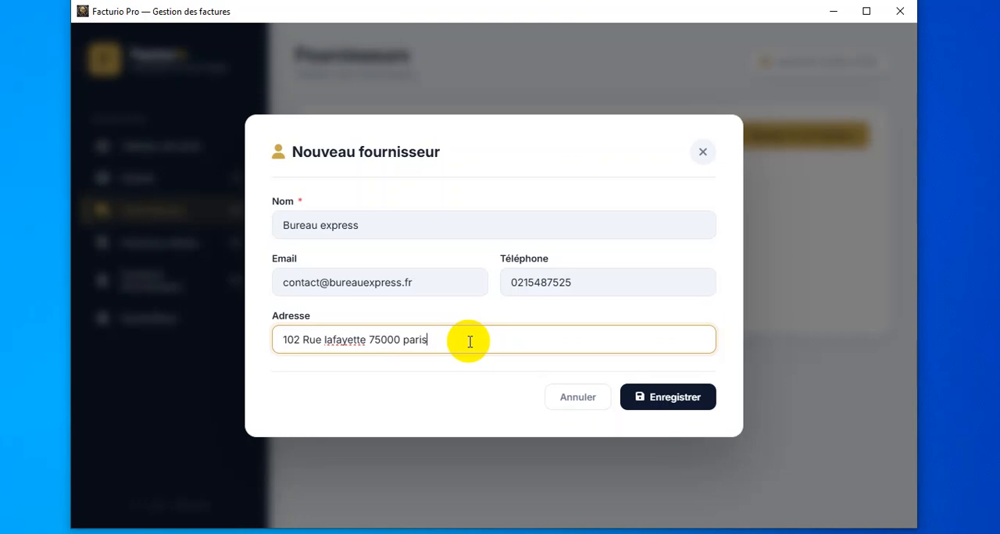
{"action": "left_click", "coordinate": [678, 402]}
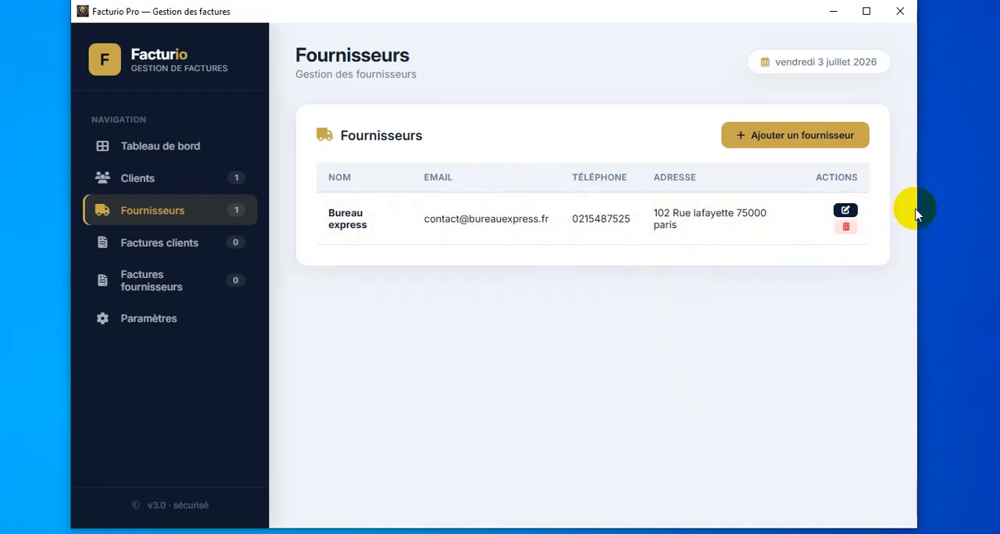
- Start a new client invoice in the Factures clients section and date it 07/03/2026
{"action": "mouse_move", "coordinate": [920, 209]}
{"action": "left_mouse_down"}
{"action": "mouse_move", "coordinate": [848, 223]}
{"action": "mouse_move", "coordinate": [633, 230]}
{"action": "mouse_move", "coordinate": [933, 217]}
{"action": "left_mouse_up"}
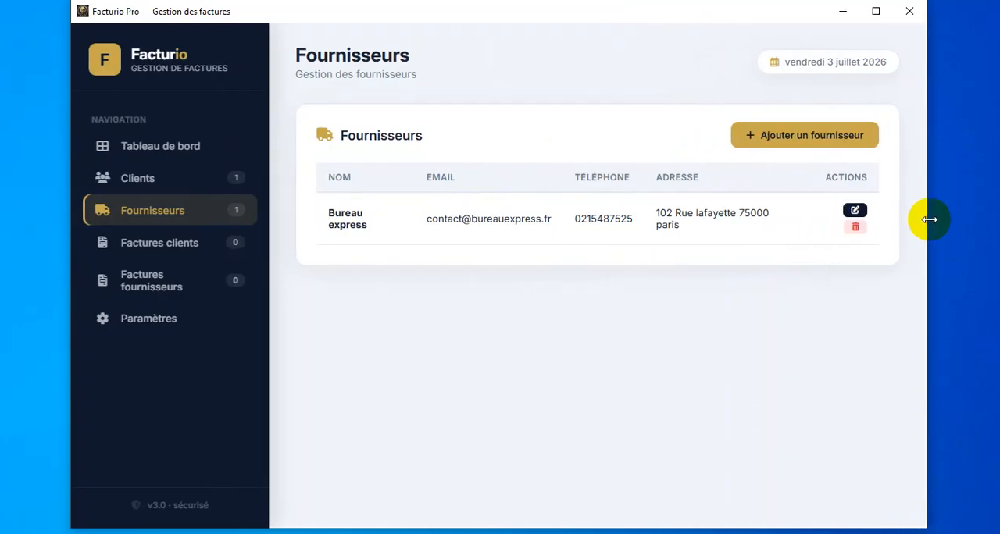
{"action": "left_click", "coordinate": [192, 245]}
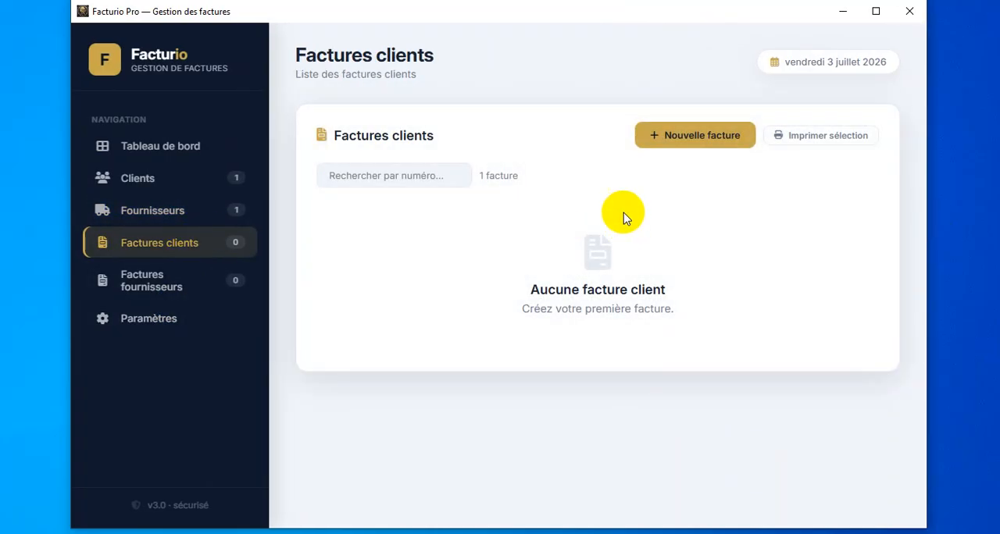
{"action": "left_click", "coordinate": [724, 145]}
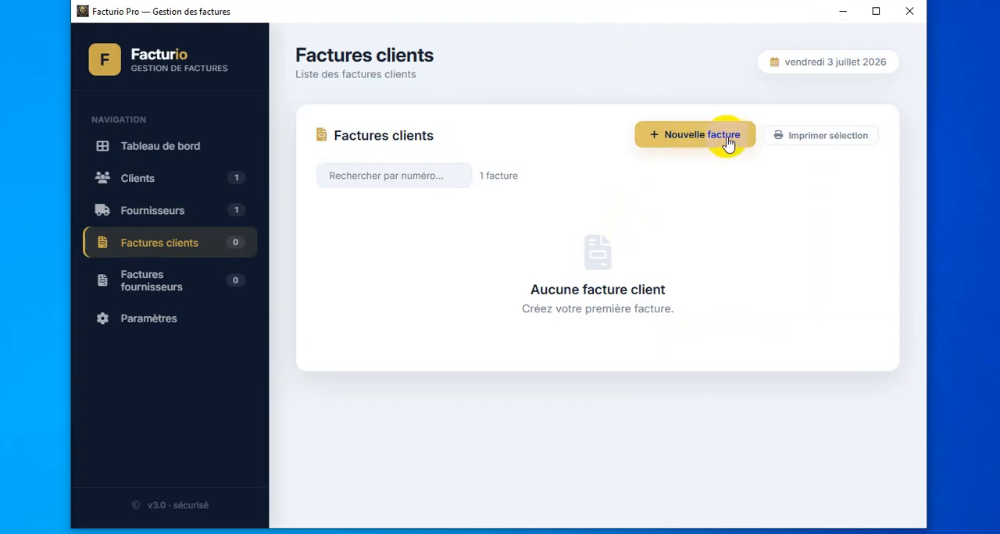
{"action": "left_click", "coordinate": [726, 137]}
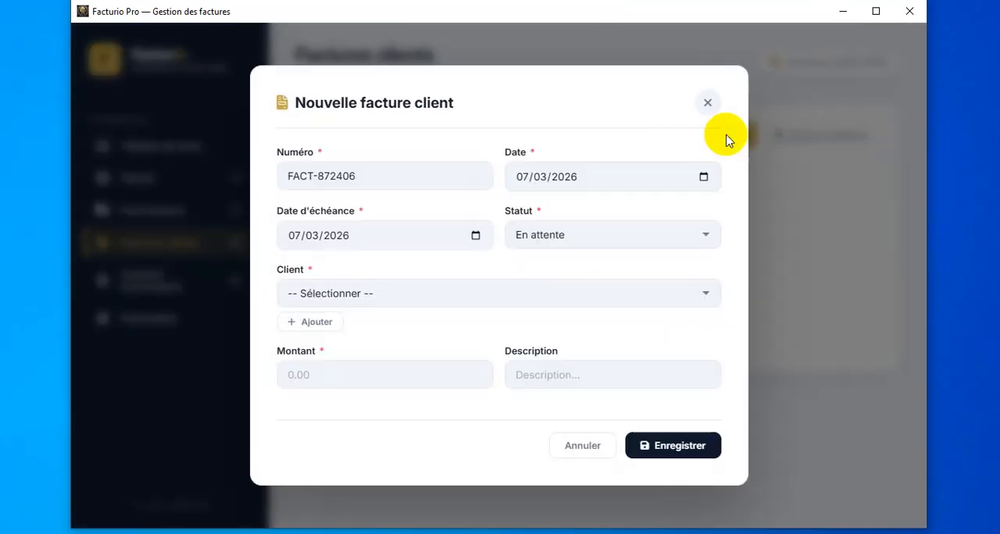
{"action": "left_click", "coordinate": [703, 177]}
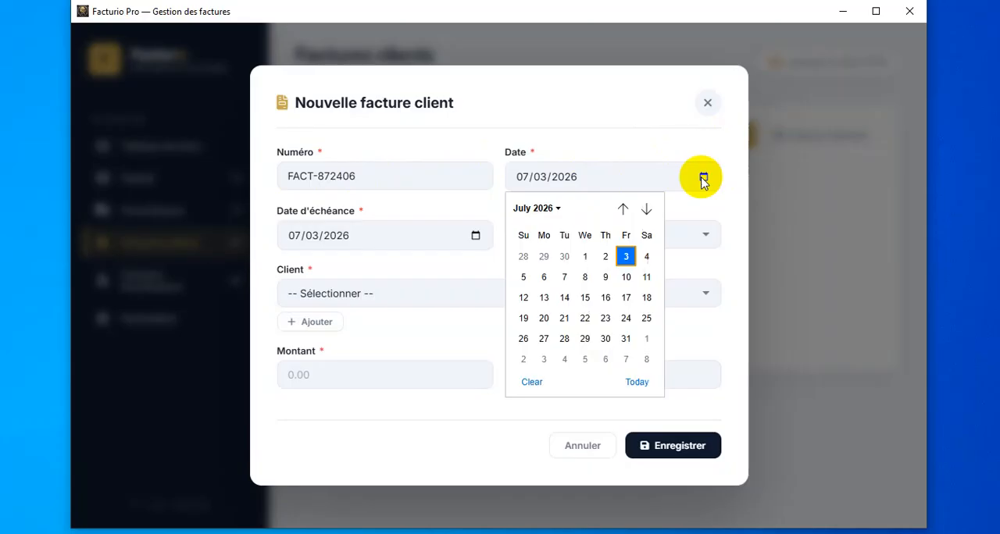
{"action": "left_click", "coordinate": [626, 256]}
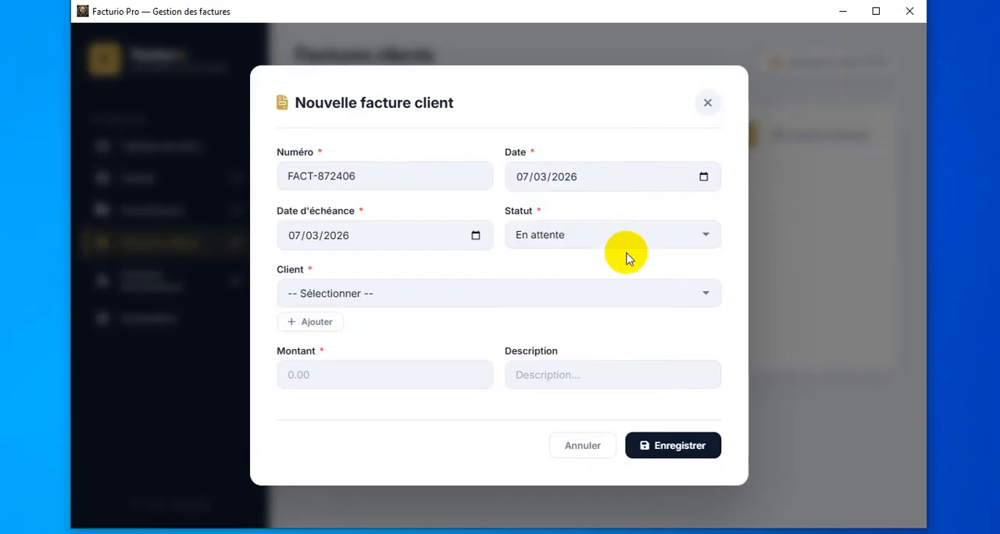
- Set the client invoice's due date to 07/24/2026 and its status to En attente
{"action": "left_click", "coordinate": [473, 235]}
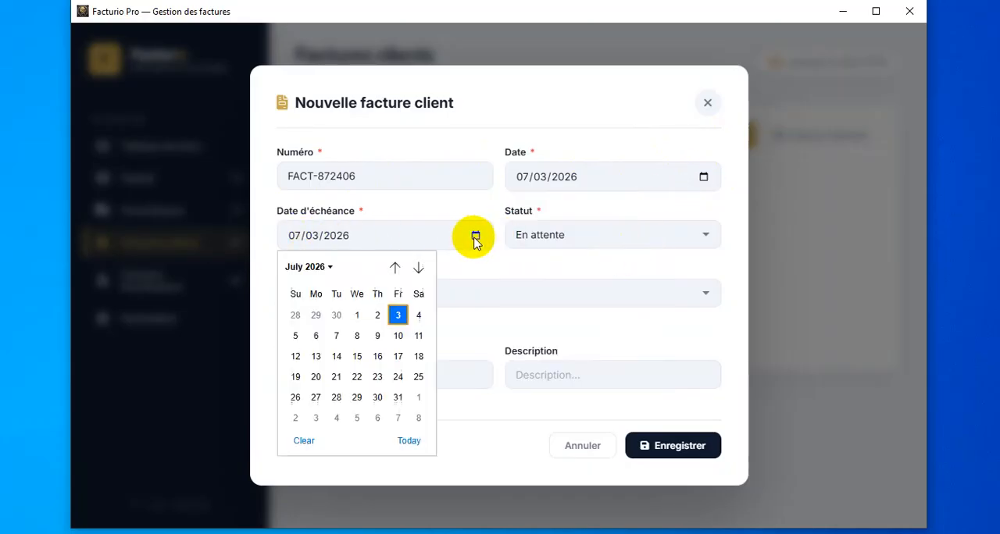
{"action": "left_click", "coordinate": [398, 376]}
{"action": "left_click", "coordinate": [627, 242]}
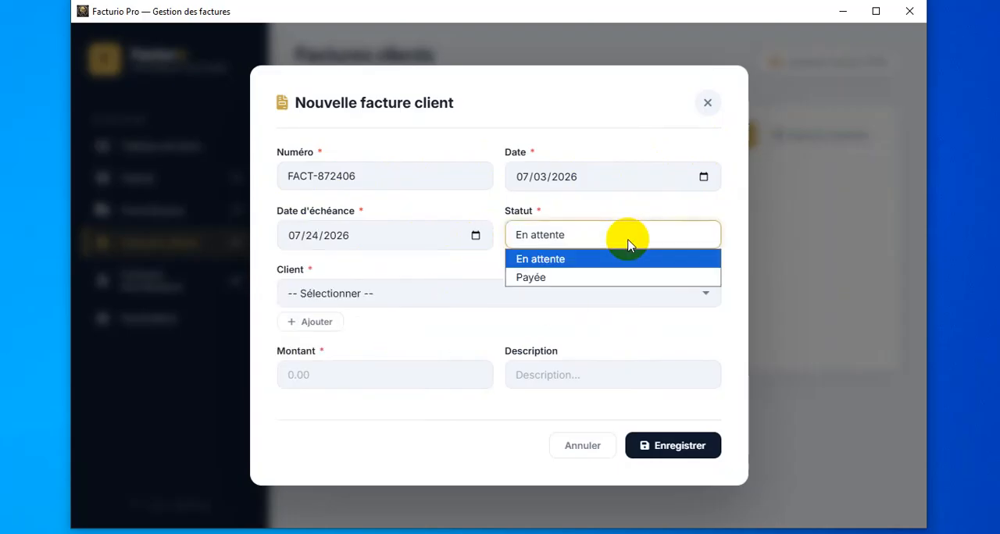
{"action": "left_click", "coordinate": [594, 259]}
- Assign the invoice to the saved client, enter an amount of 200 and a description beginning with "achat", and save it
{"action": "left_click", "coordinate": [408, 294]}
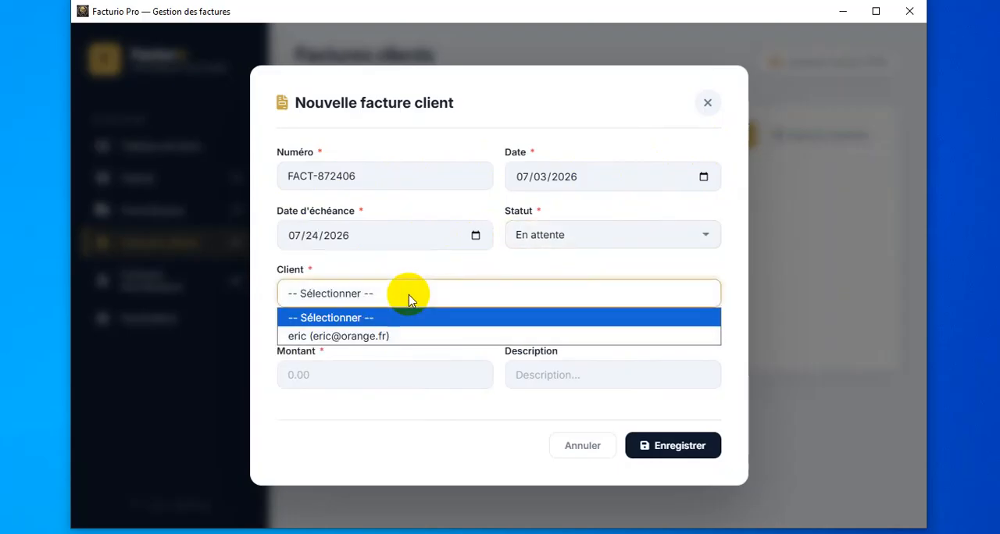
{"action": "left_click", "coordinate": [367, 344]}
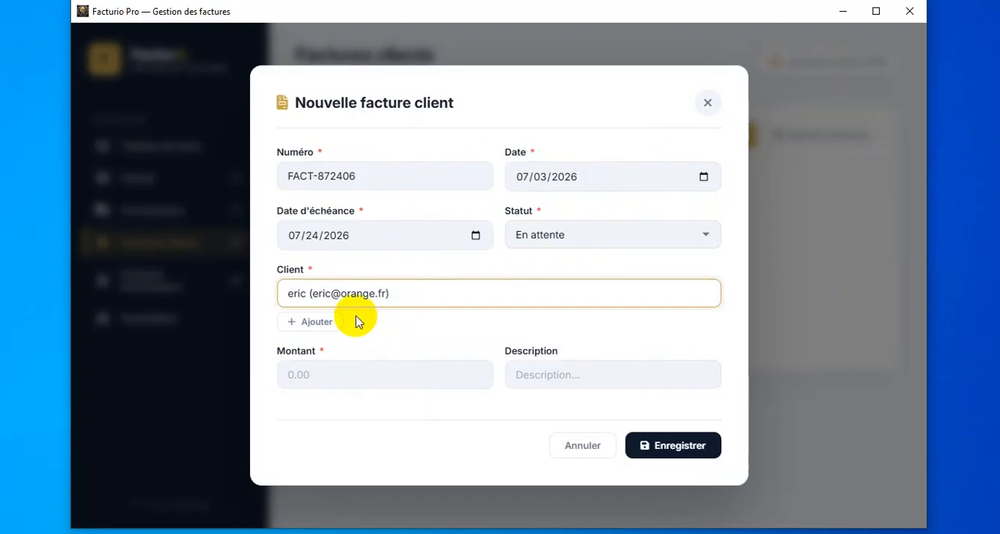
{"action": "left_click", "coordinate": [380, 382]}
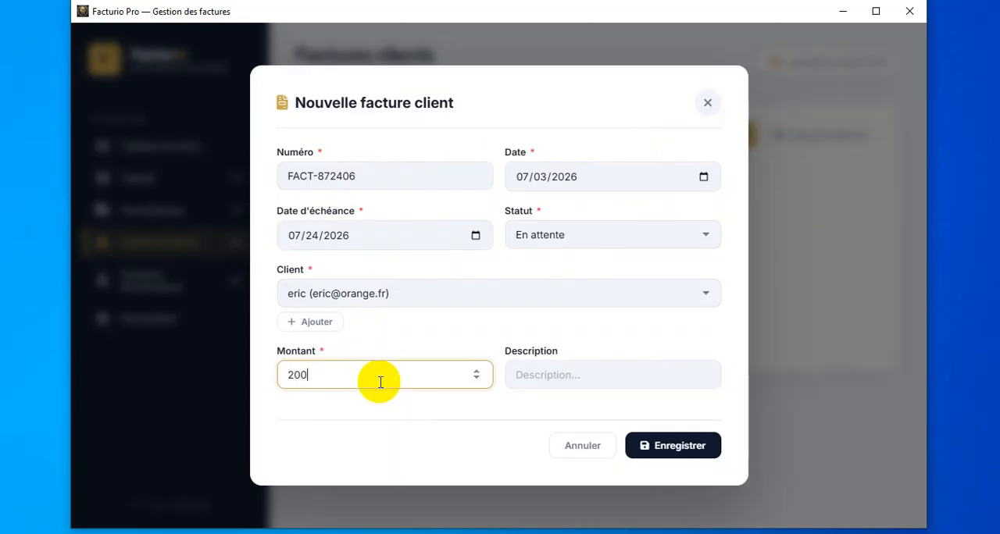
{"action": "left_click", "coordinate": [609, 381]}
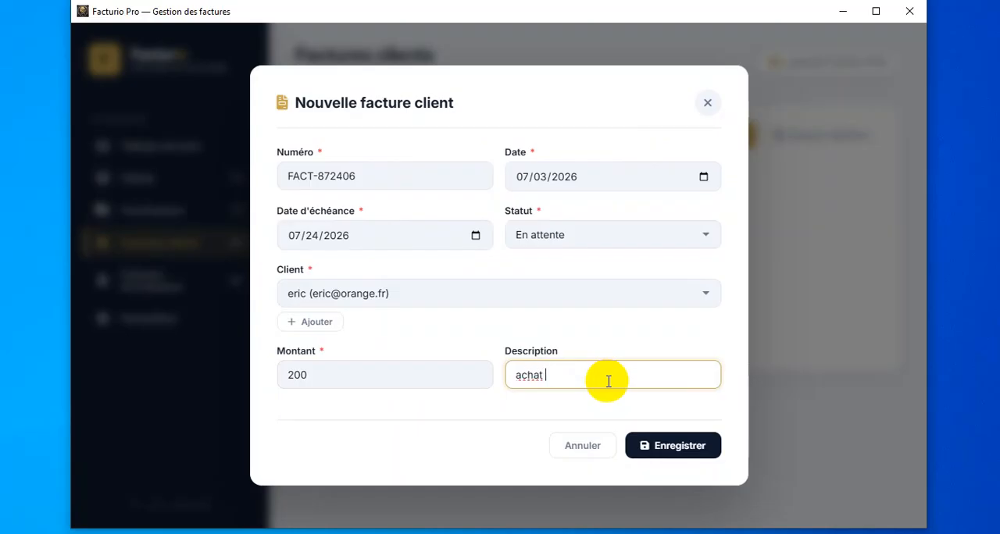
{"action": "left_click", "coordinate": [666, 447]}
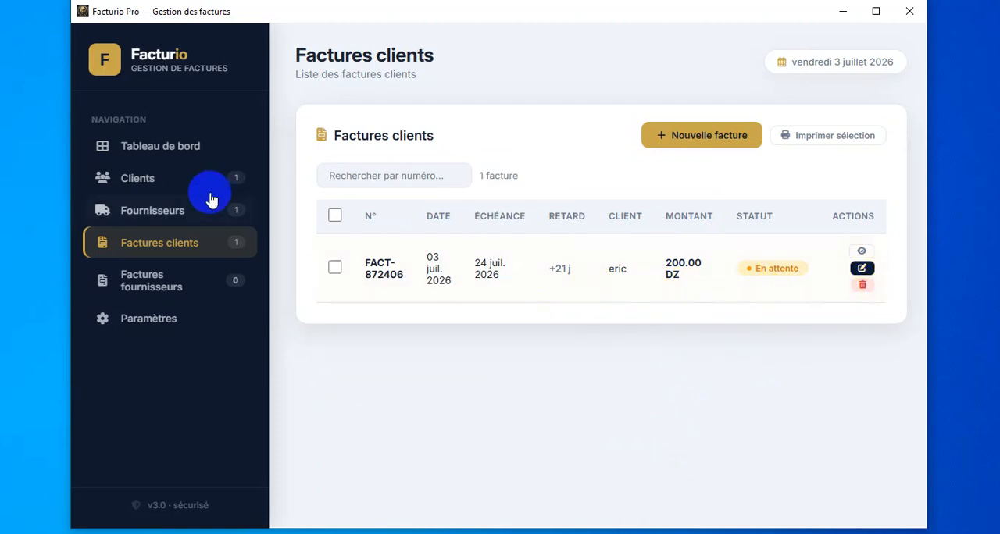
- Check the dashboard overview and start a new supplier invoice in the Factures fournisseurs section
{"action": "left_click", "coordinate": [187, 148]}
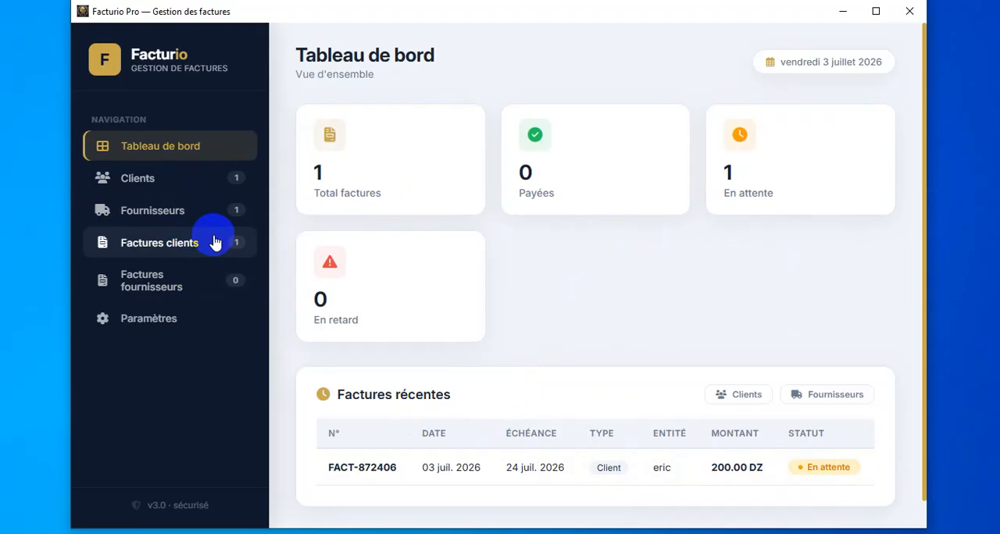
{"action": "left_click", "coordinate": [190, 287]}
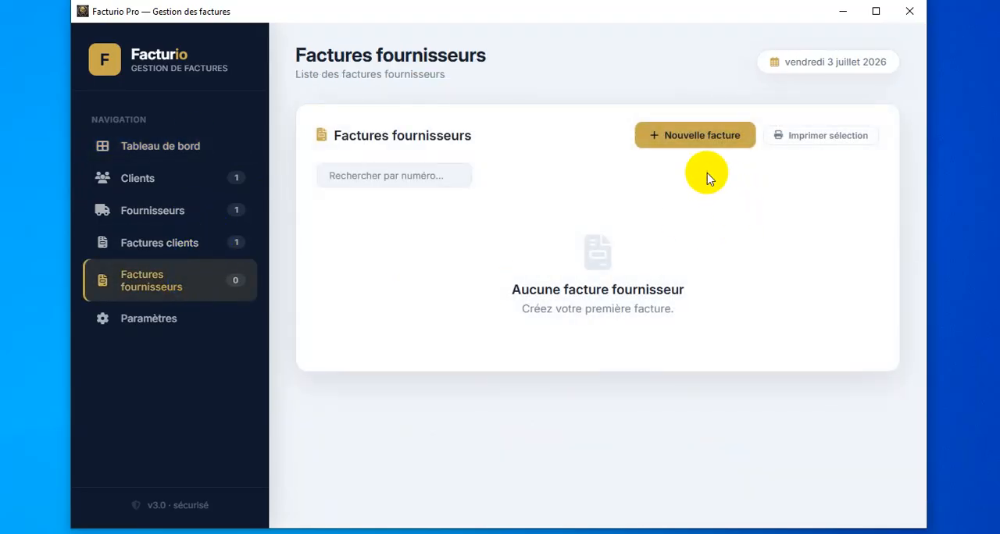
{"action": "left_click", "coordinate": [738, 143]}
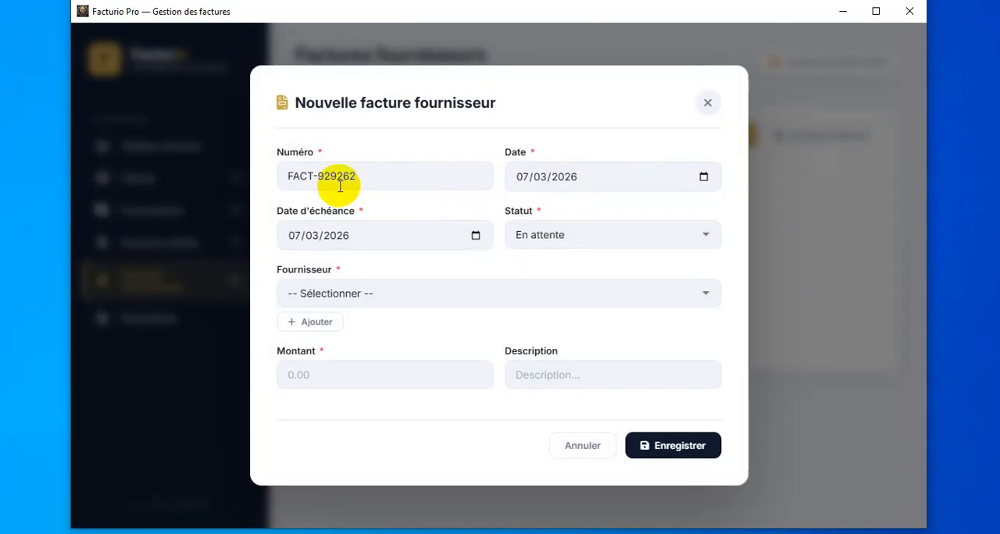
- Set the supplier invoice's date to 06/17/2026
{"action": "left_click", "coordinate": [700, 181]}
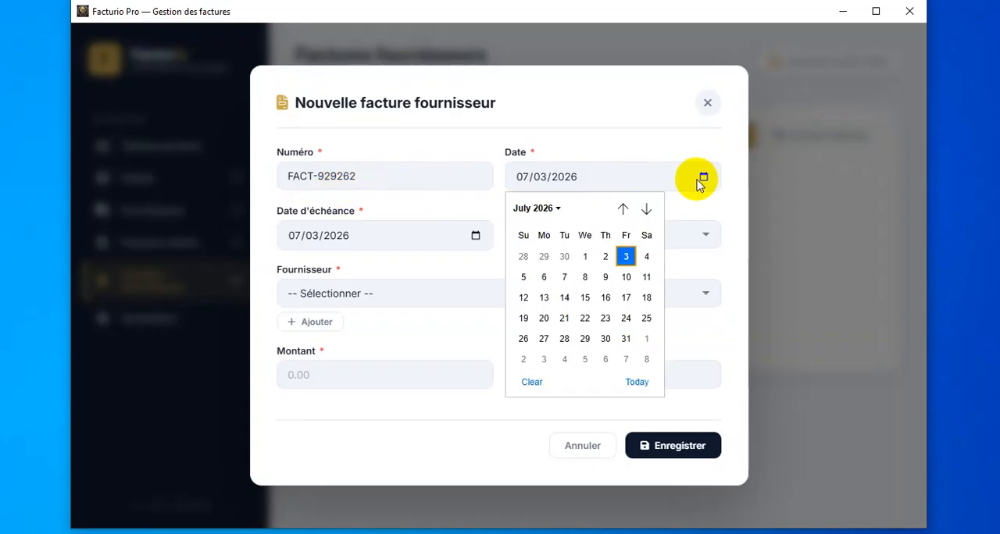
{"action": "left_click", "coordinate": [625, 258]}
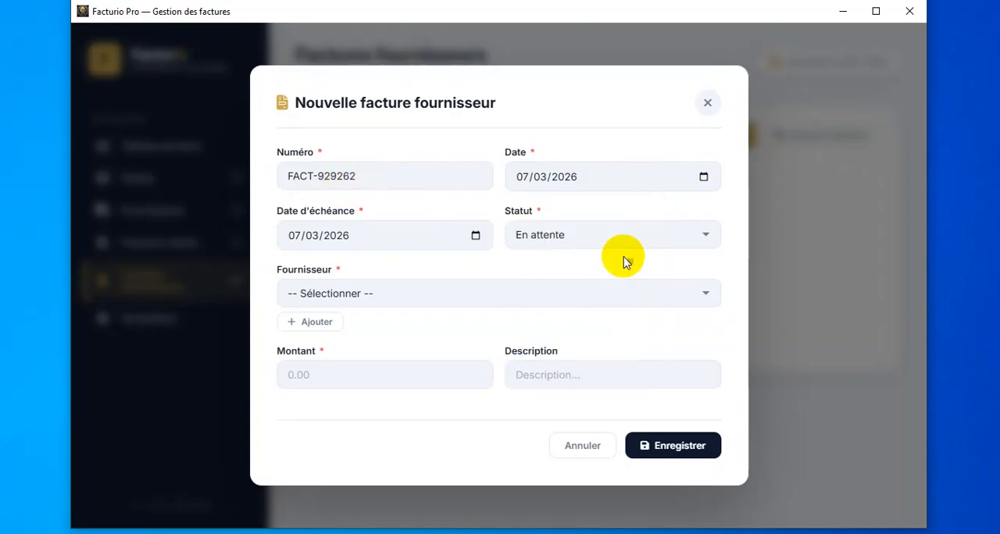
{"action": "left_click", "coordinate": [476, 235]}
{"action": "left_click", "coordinate": [703, 174]}
{"action": "left_click", "coordinate": [704, 179]}
{"action": "left_click", "coordinate": [622, 209]}
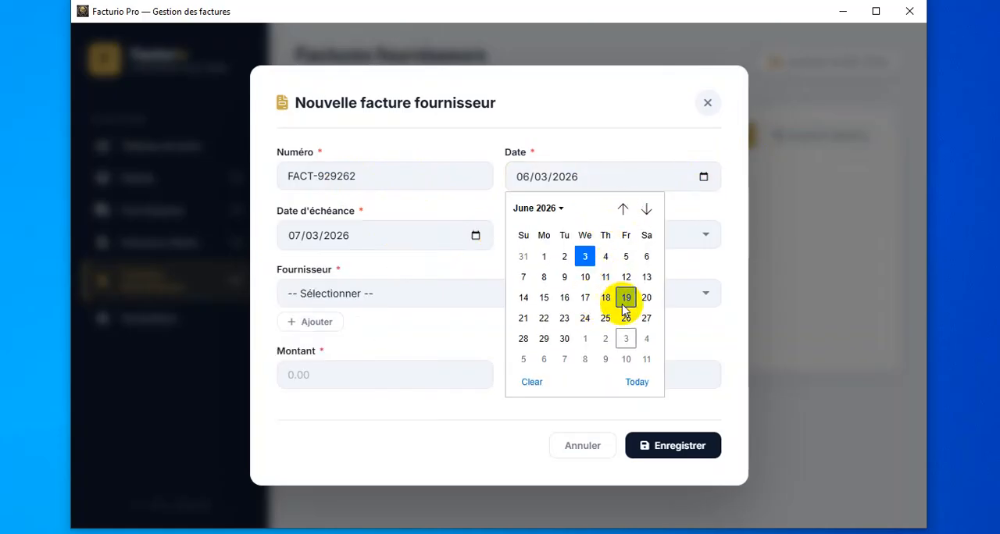
{"action": "left_click", "coordinate": [584, 298]}
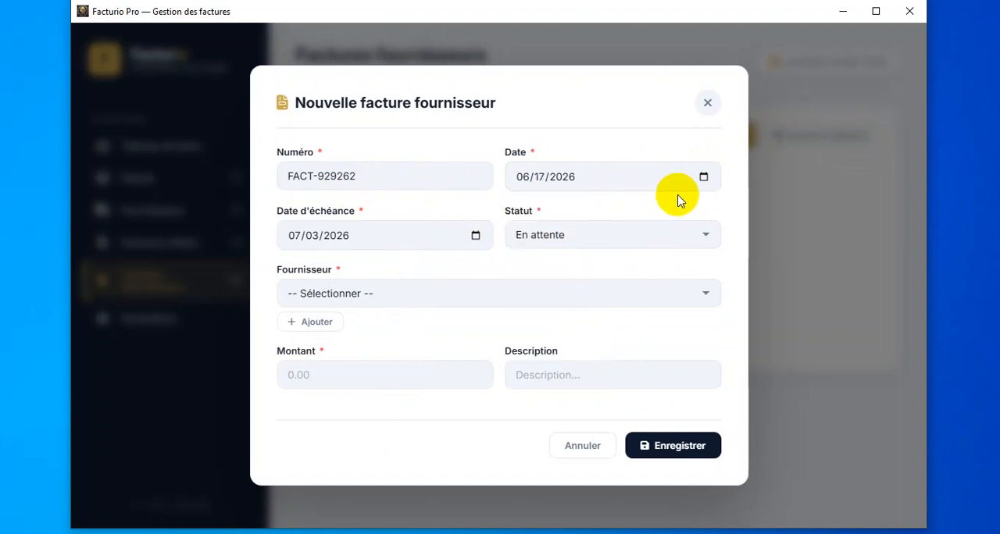
- Set the supplier invoice's due date to 07/01/2026 and keep its status as En attente
{"action": "left_click", "coordinate": [476, 236]}
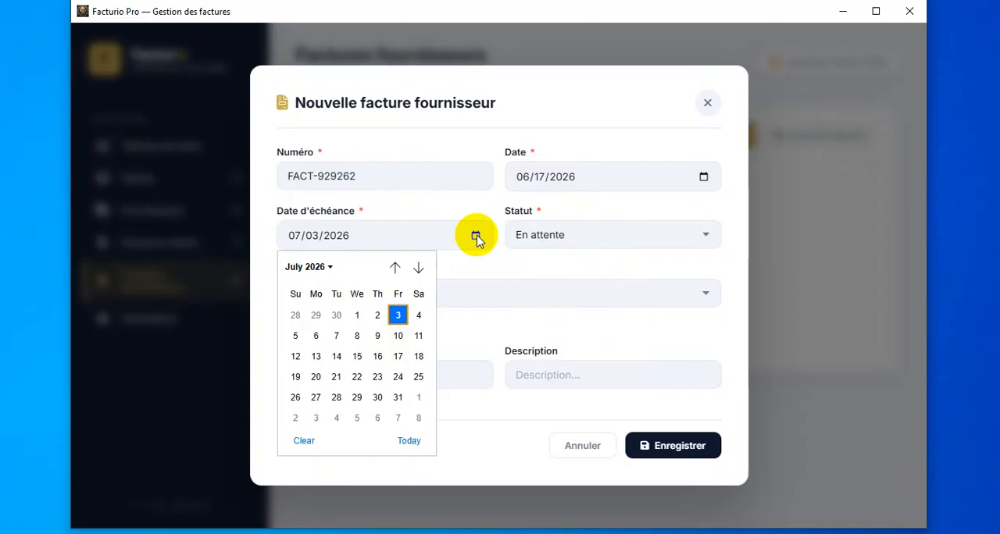
{"action": "left_click", "coordinate": [359, 315]}
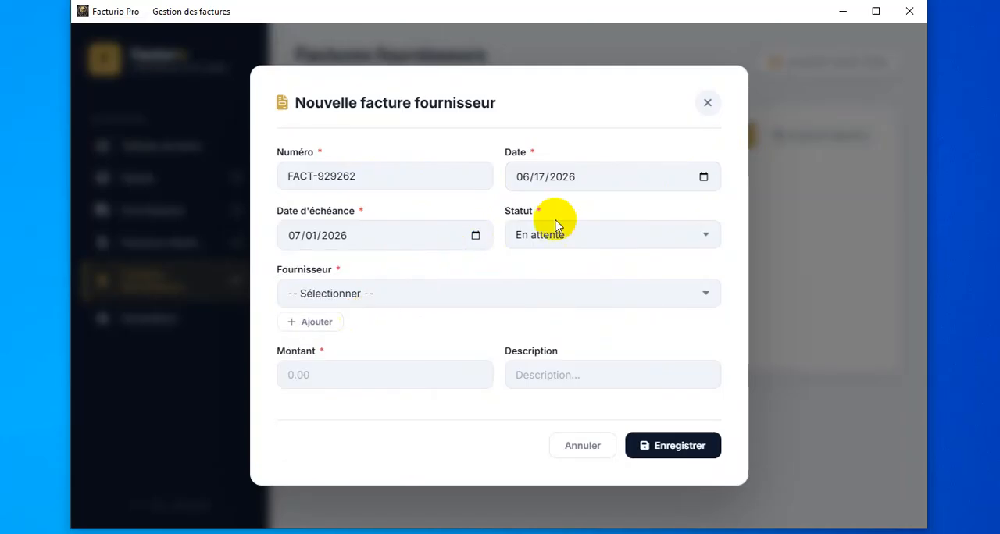
{"action": "left_click", "coordinate": [662, 243]}
{"action": "left_click", "coordinate": [662, 243]}
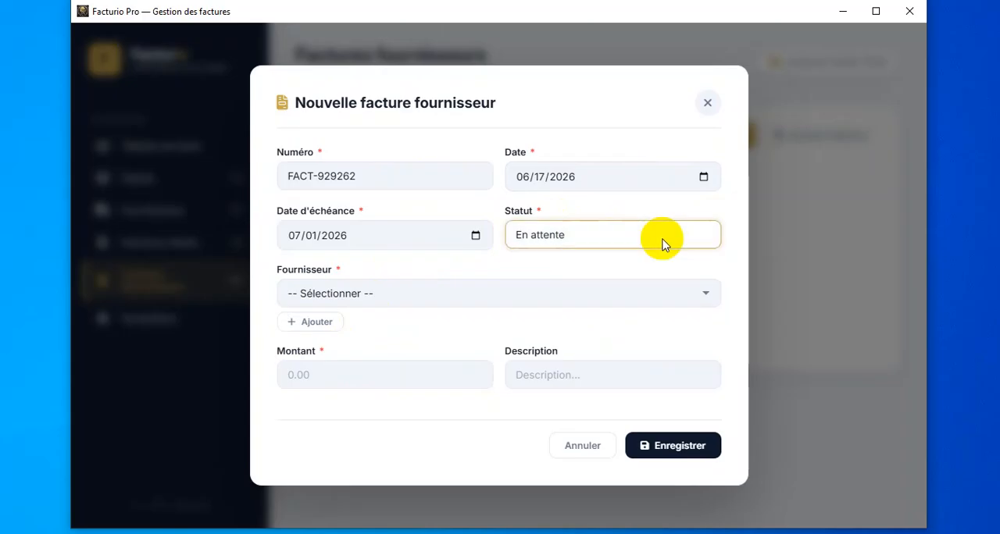
- Assign the supplier invoice to Bureau express, enter an amount of 1500 with a description, and save it
{"action": "left_click", "coordinate": [477, 294]}
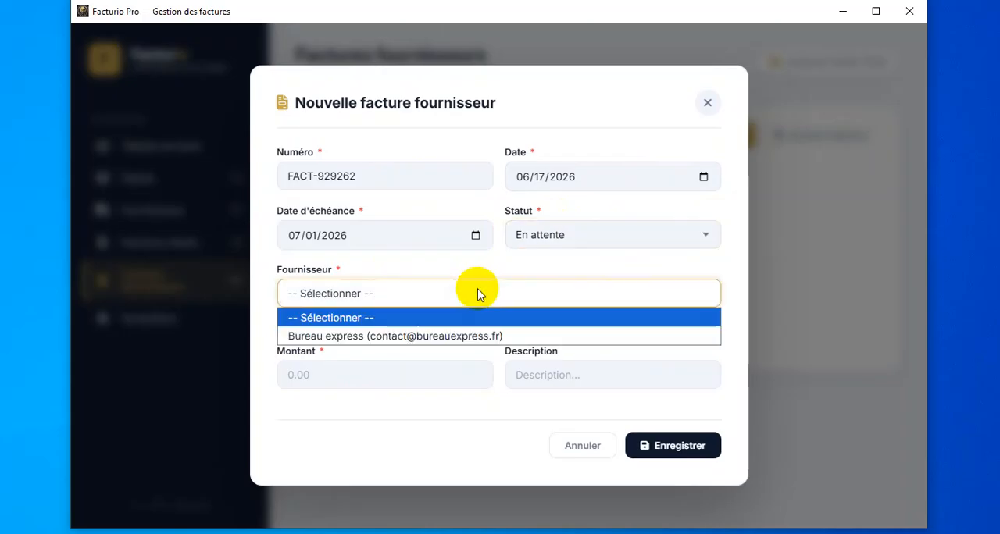
{"action": "left_click", "coordinate": [458, 336]}
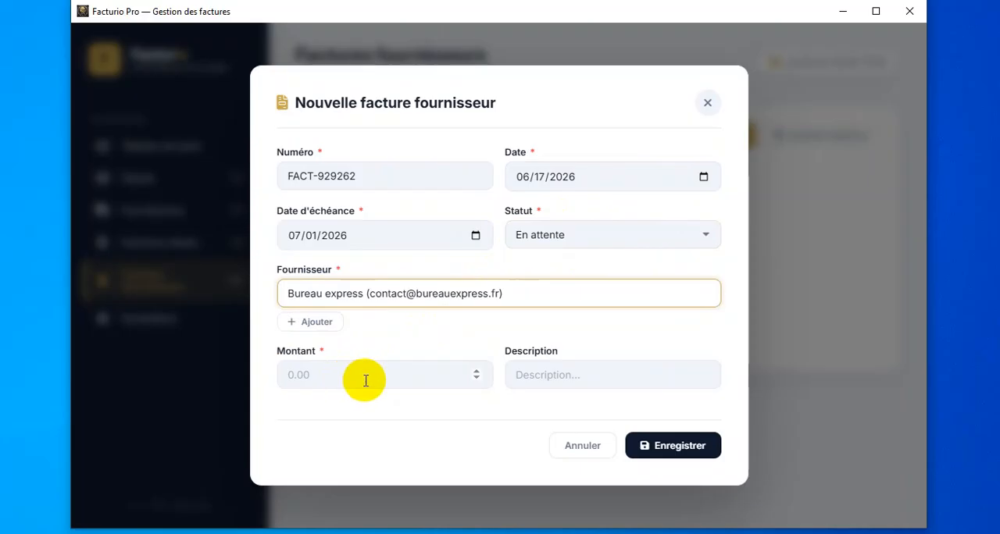
{"action": "left_click", "coordinate": [392, 377]}
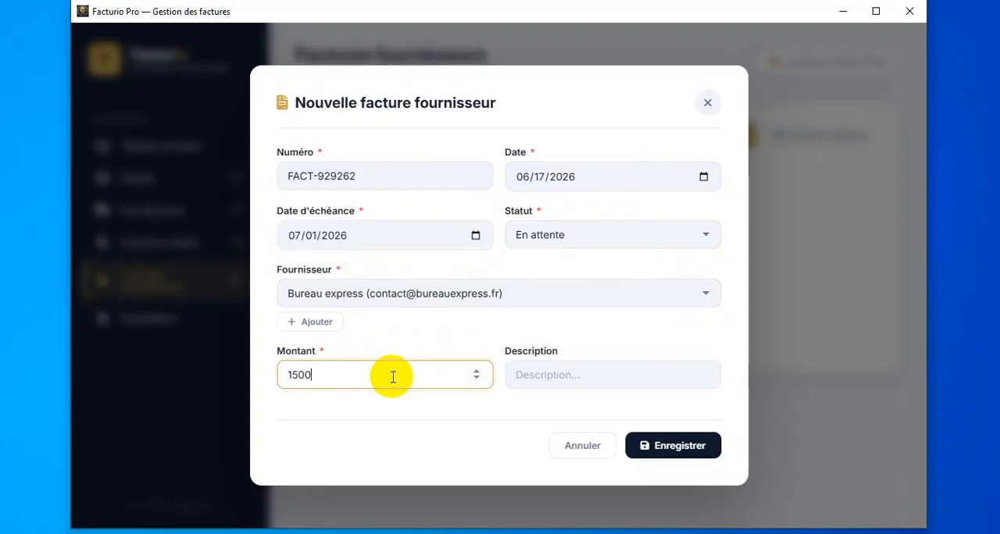
{"action": "left_click", "coordinate": [568, 371]}
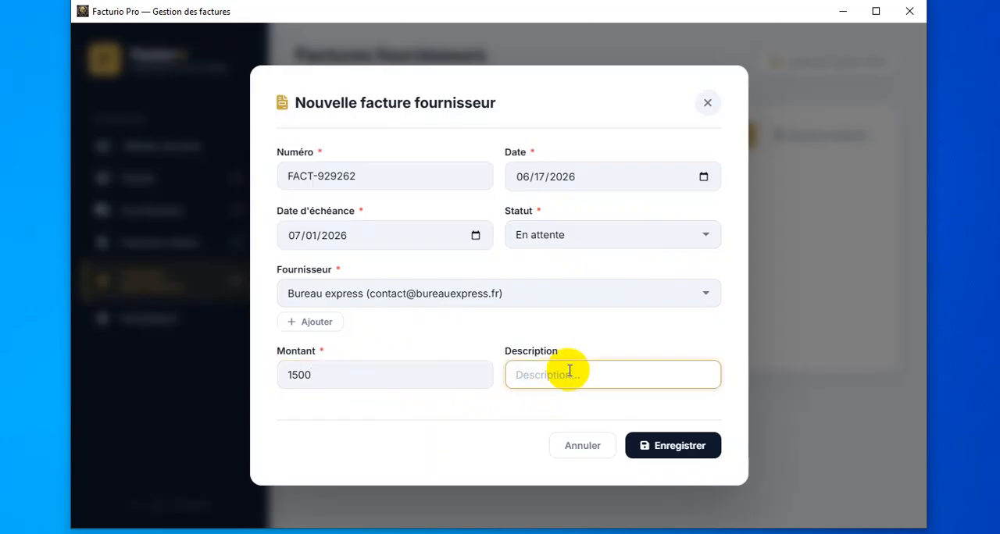
{"action": "left_click", "coordinate": [678, 445]}
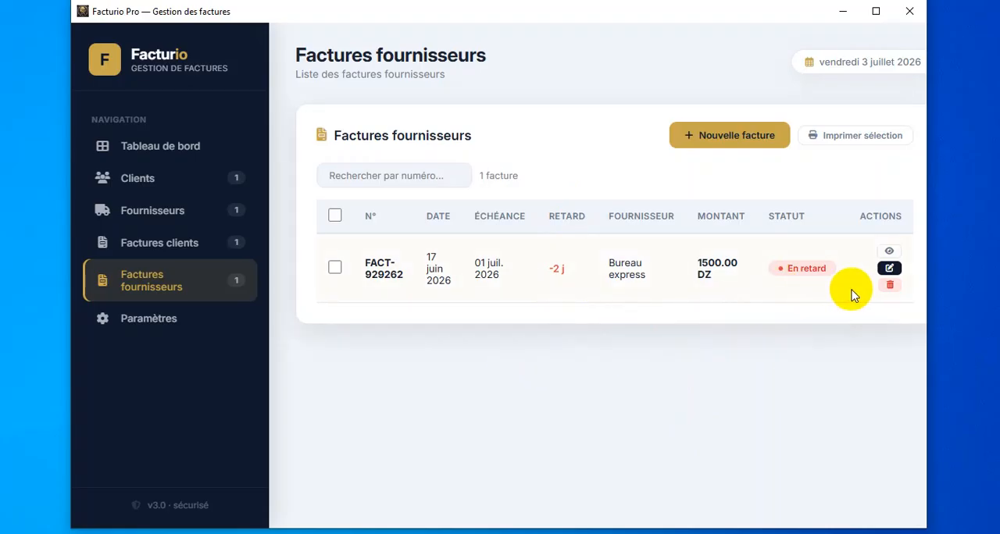
- Review the dashboard's invoice status counters and the recent invoices list
{"action": "left_click", "coordinate": [190, 151]}
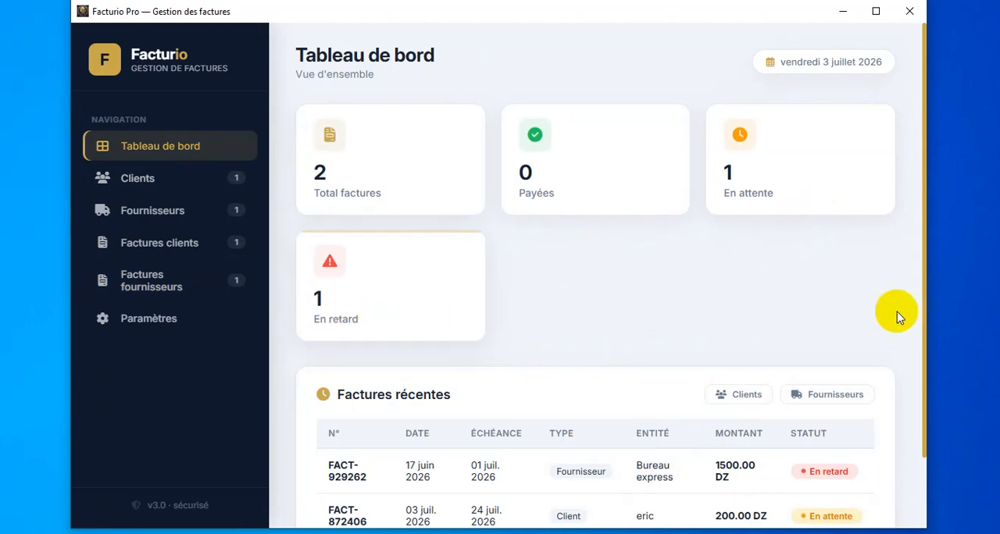
{"action": "mouse_move", "coordinate": [923, 277]}
{"action": "left_mouse_down"}
{"action": "mouse_move", "coordinate": [923, 316]}
{"action": "mouse_move", "coordinate": [921, 296]}
{"action": "left_mouse_up"}
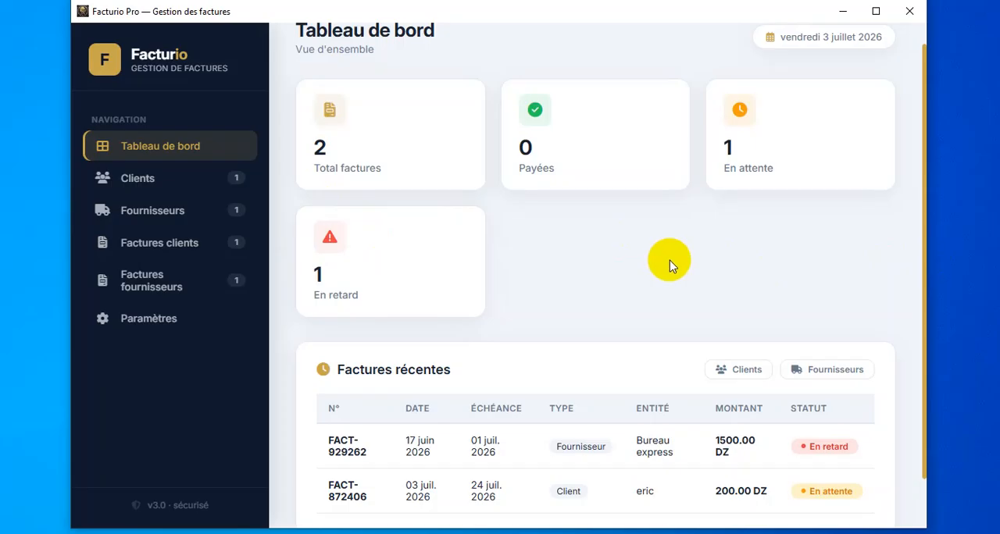
{"action": "left_click", "coordinate": [187, 228]}
- Edit the saved client in the Clients section, append 10 to the client's name and save the change
{"action": "left_click", "coordinate": [186, 180]}
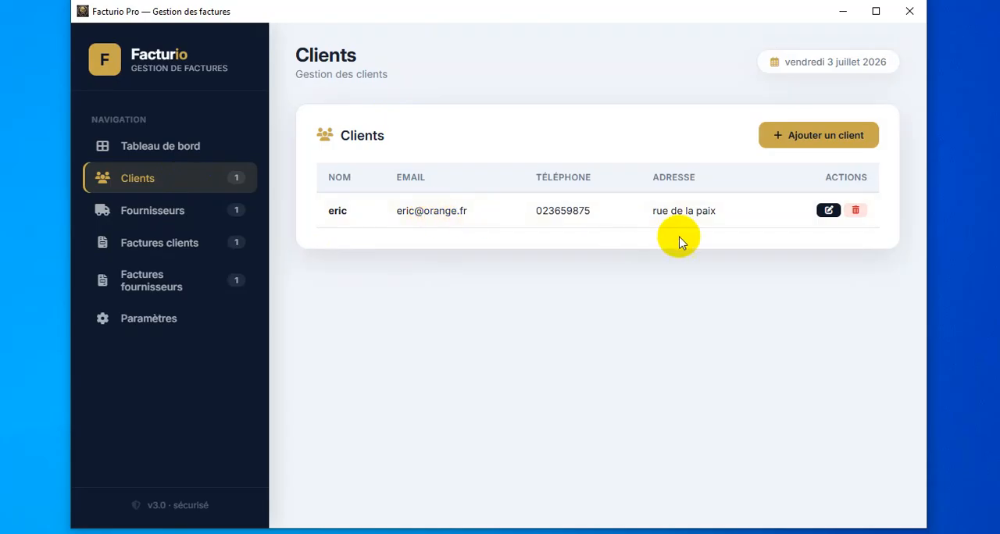
{"action": "left_click", "coordinate": [825, 212]}
{"action": "left_click", "coordinate": [446, 222]}
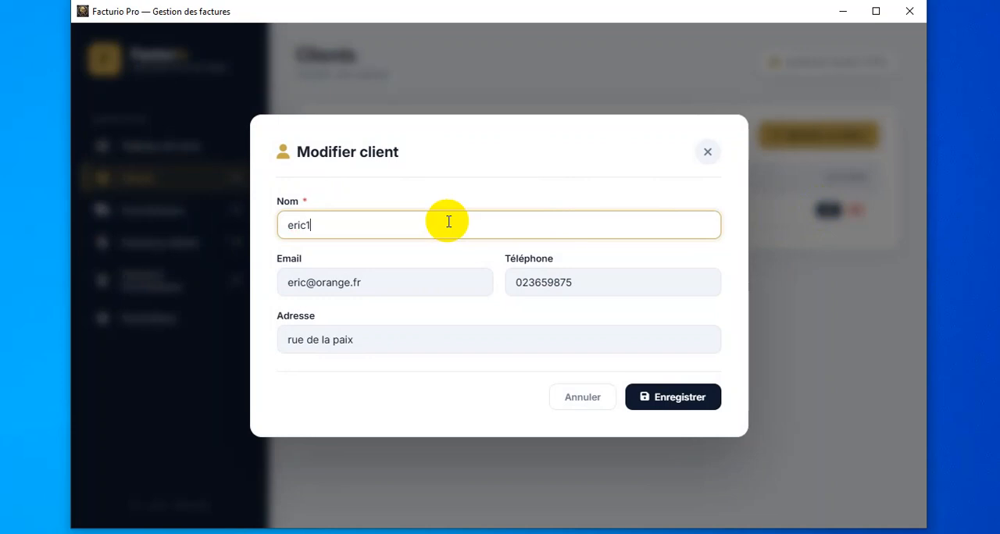
{"action": "left_click", "coordinate": [684, 404]}
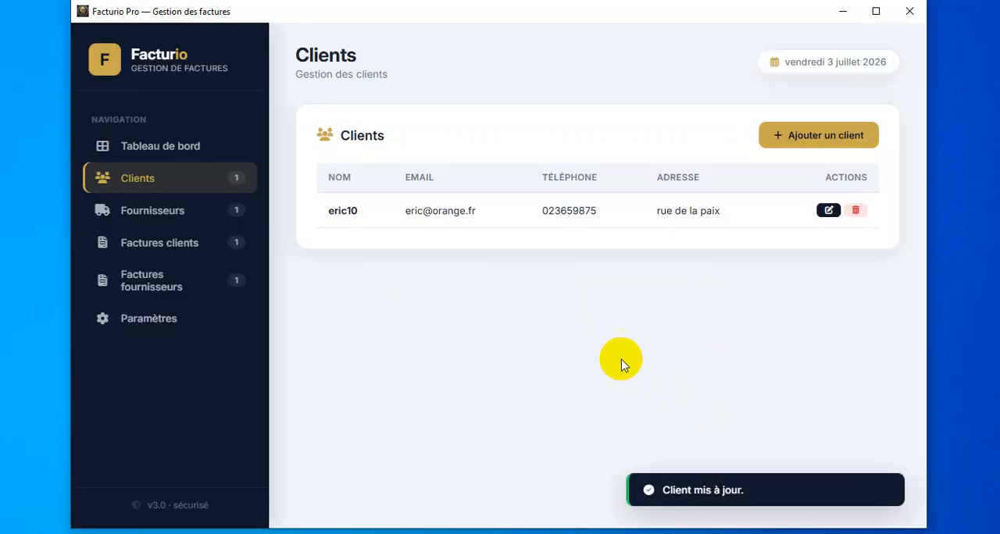
- Check the renamed client's entry in the dashboard's Factures récentes list
{"action": "left_click", "coordinate": [190, 148]}
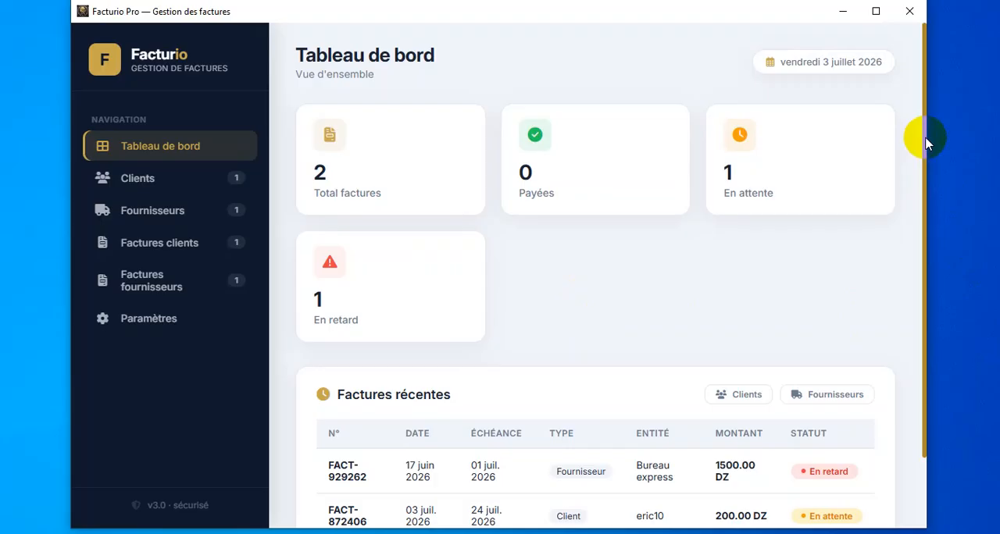
{"action": "left_click_drag", "start_coordinate": [927, 143], "coordinate": [934, 241]}
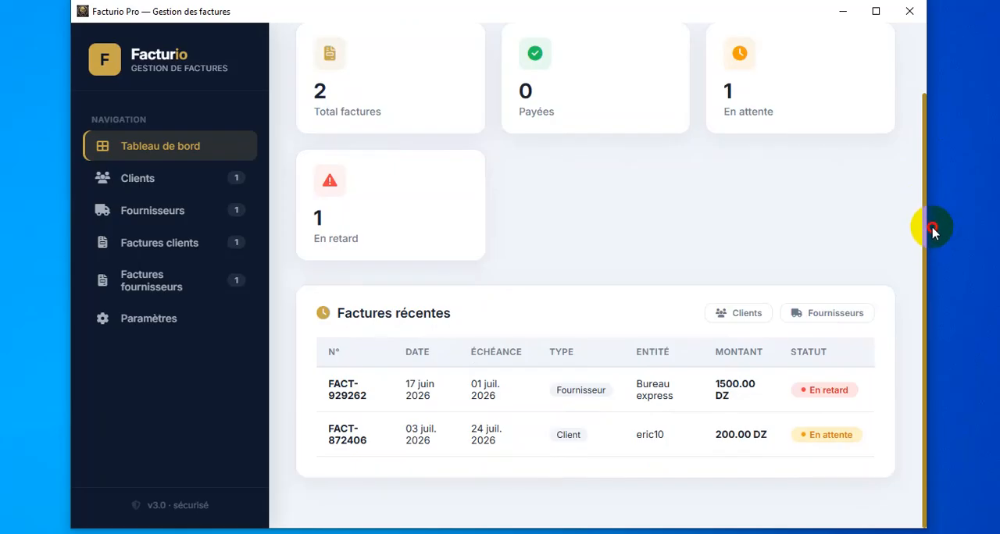
{"action": "left_click_drag", "start_coordinate": [932, 228], "coordinate": [881, 214]}
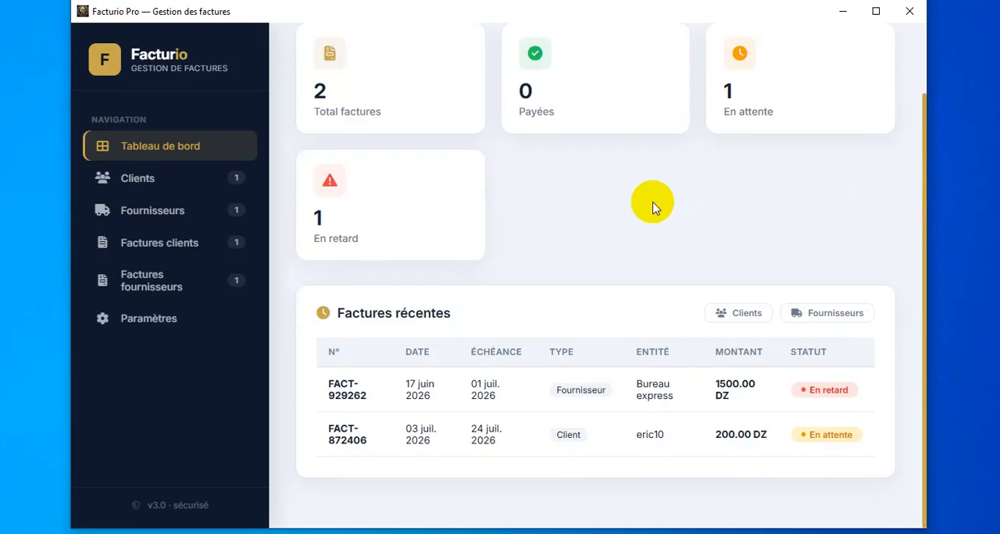